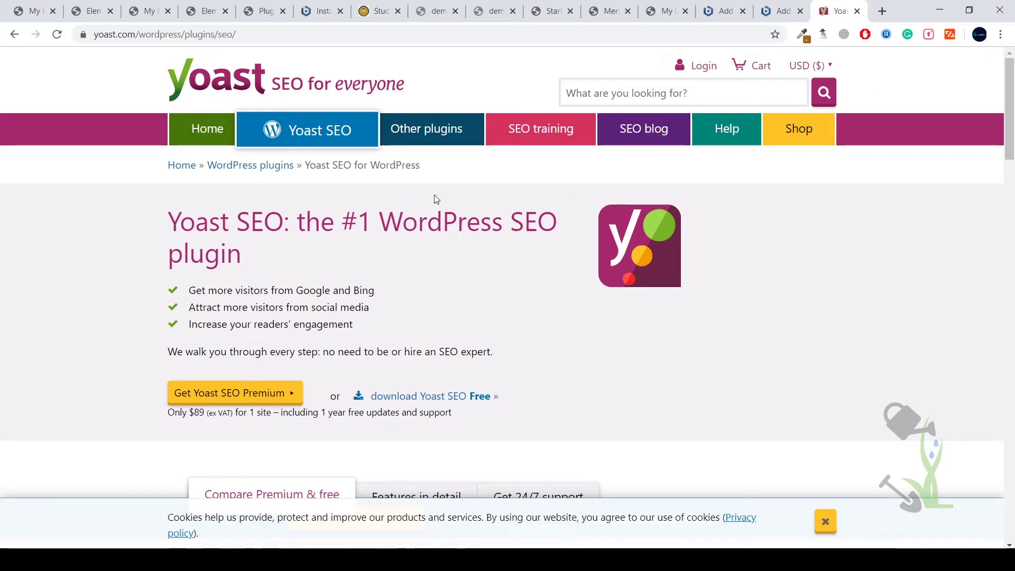
- Open Yoast's Other plugins overview to view the SEO plugin cards, including Local SEO
{"action": "left_click", "coordinate": [424, 129]}
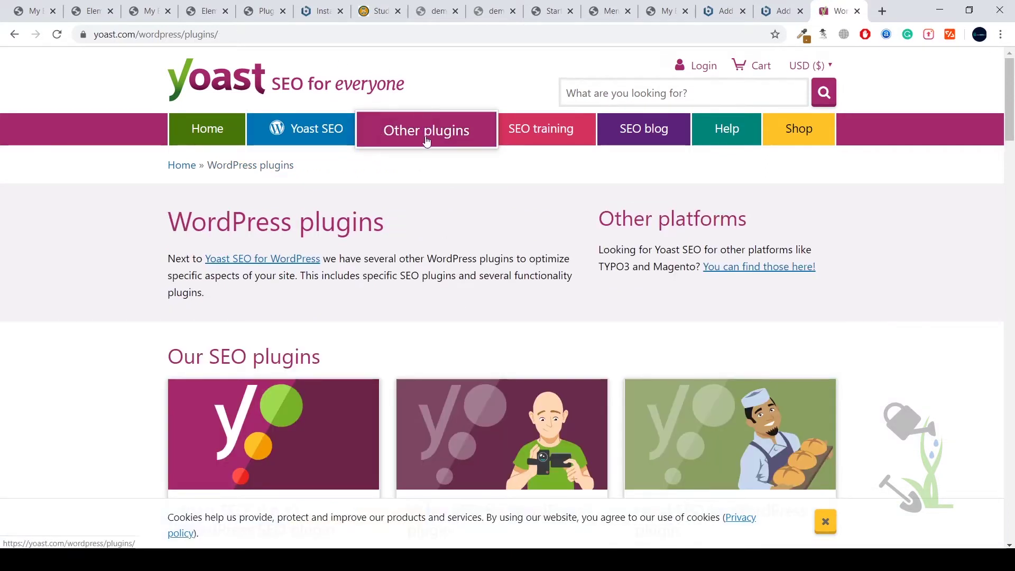
{"action": "scroll", "coordinate": [443, 159], "scroll_direction": "down", "scroll_amount": 3}
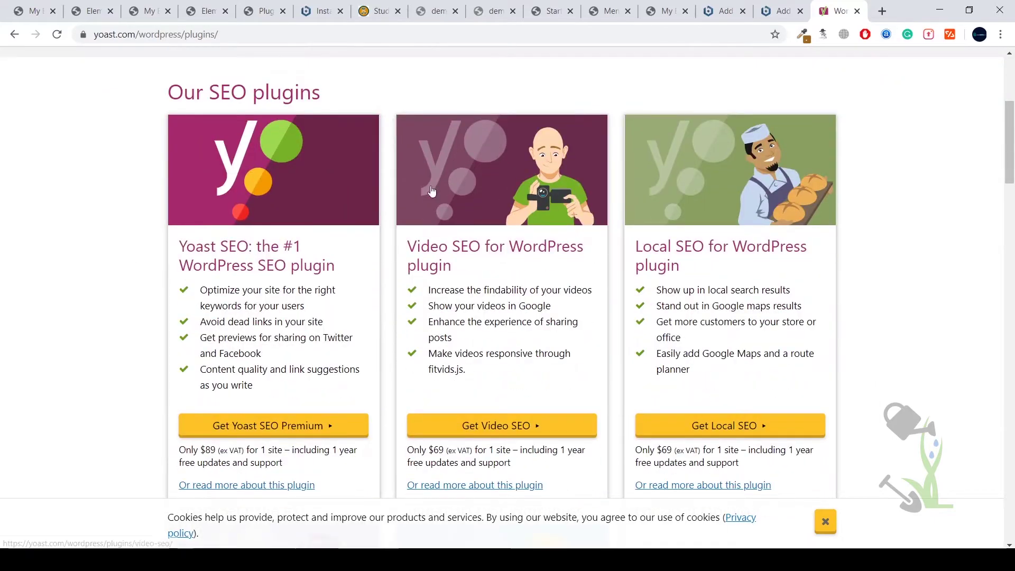
{"action": "scroll", "coordinate": [689, 247], "scroll_direction": "down", "scroll_amount": 4}
{"action": "scroll", "coordinate": [689, 248], "scroll_direction": "down", "scroll_amount": 3}
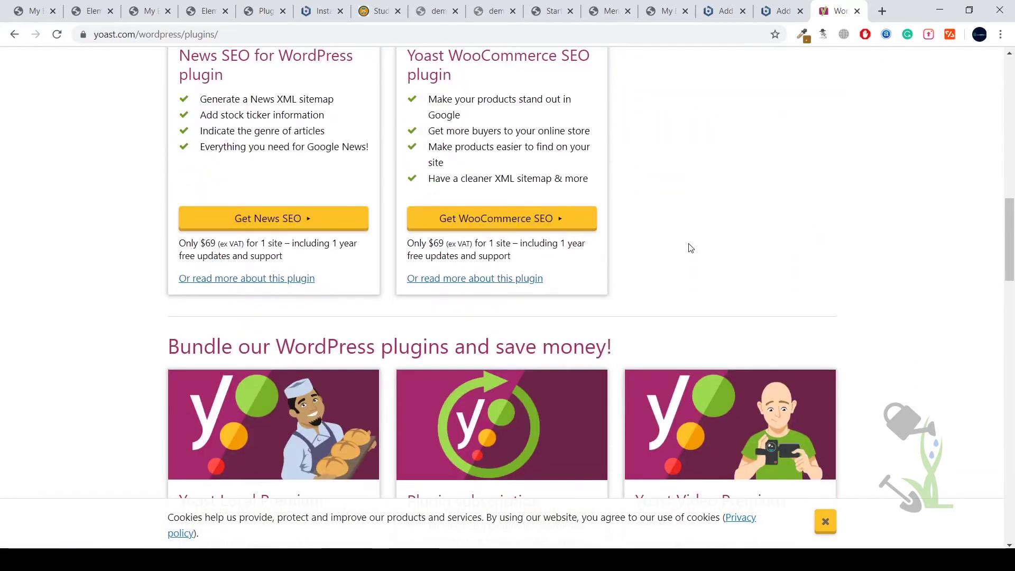
{"action": "scroll", "coordinate": [797, 262], "scroll_direction": "down", "scroll_amount": 4}
{"action": "middle_click", "coordinate": [797, 262]}
{"action": "scroll", "coordinate": [797, 262], "scroll_direction": "down", "scroll_amount": 4}
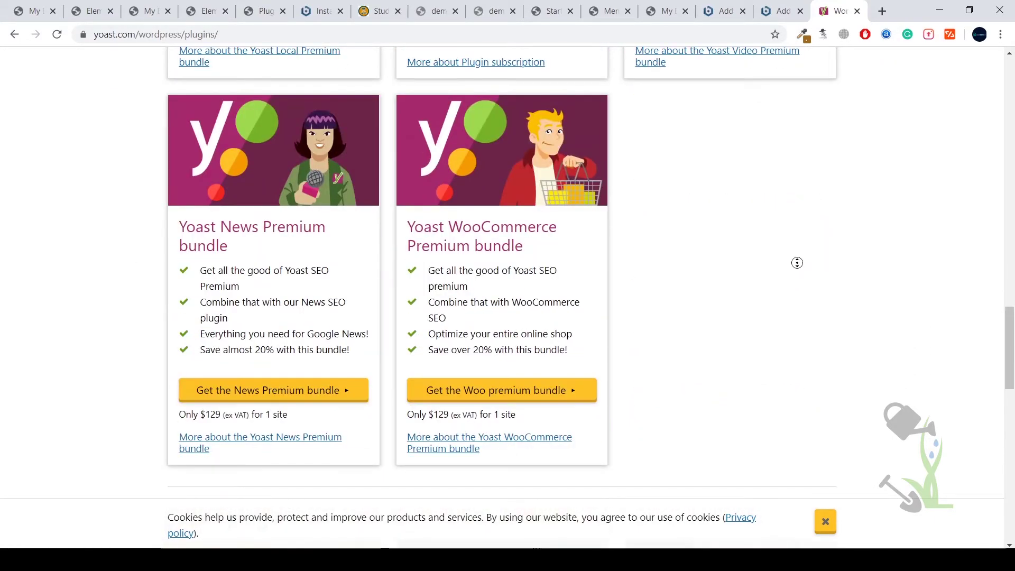
{"action": "scroll", "coordinate": [868, 126], "scroll_direction": "up", "scroll_amount": 10}
{"action": "scroll", "coordinate": [868, 126], "scroll_direction": "down", "scroll_amount": 5}
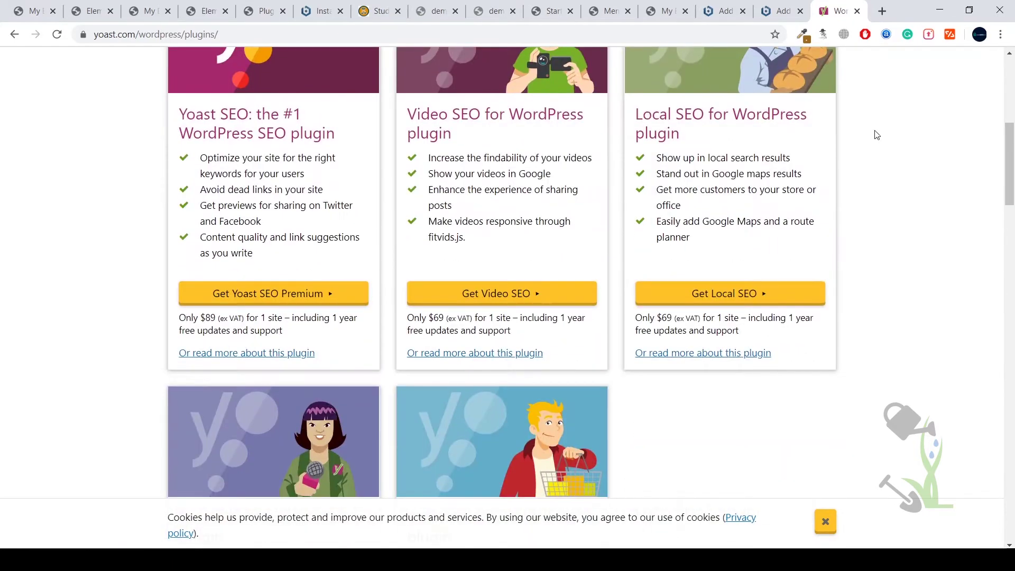
{"action": "scroll", "coordinate": [845, 176], "scroll_direction": "up", "scroll_amount": 3}
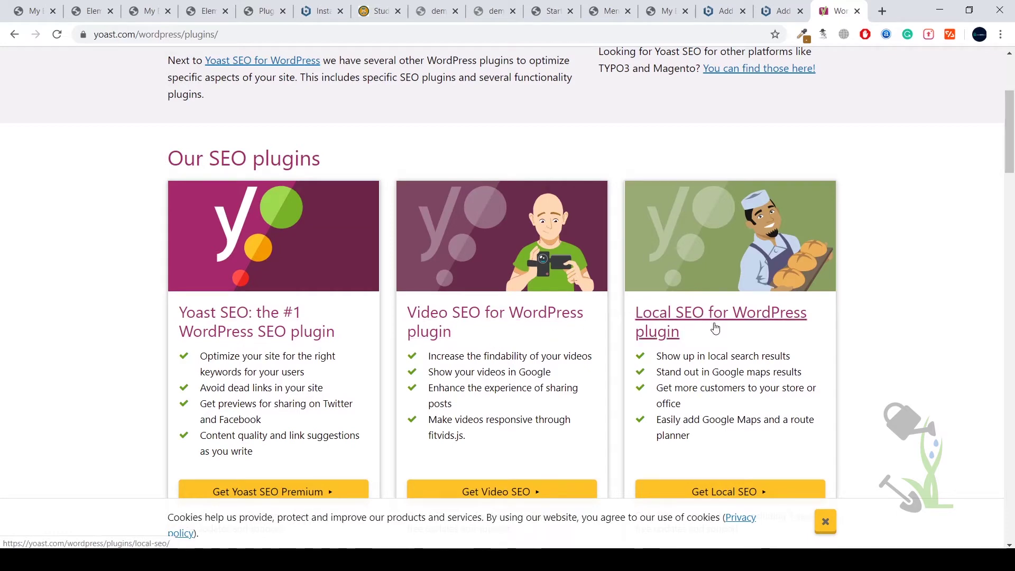
{"action": "scroll", "coordinate": [737, 324], "scroll_direction": "down", "scroll_amount": 4}
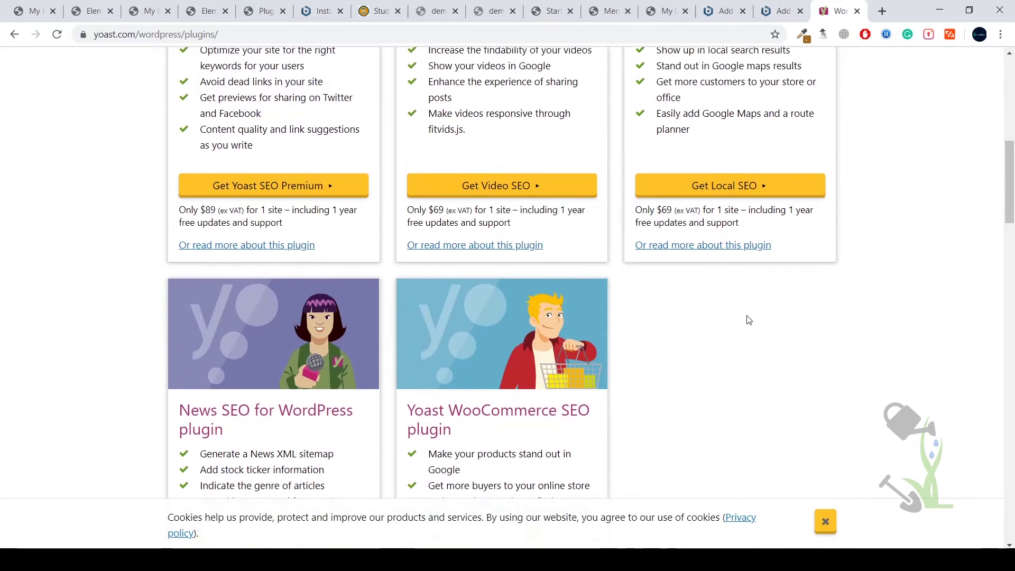
{"action": "scroll", "coordinate": [747, 320], "scroll_direction": "down", "scroll_amount": 1}
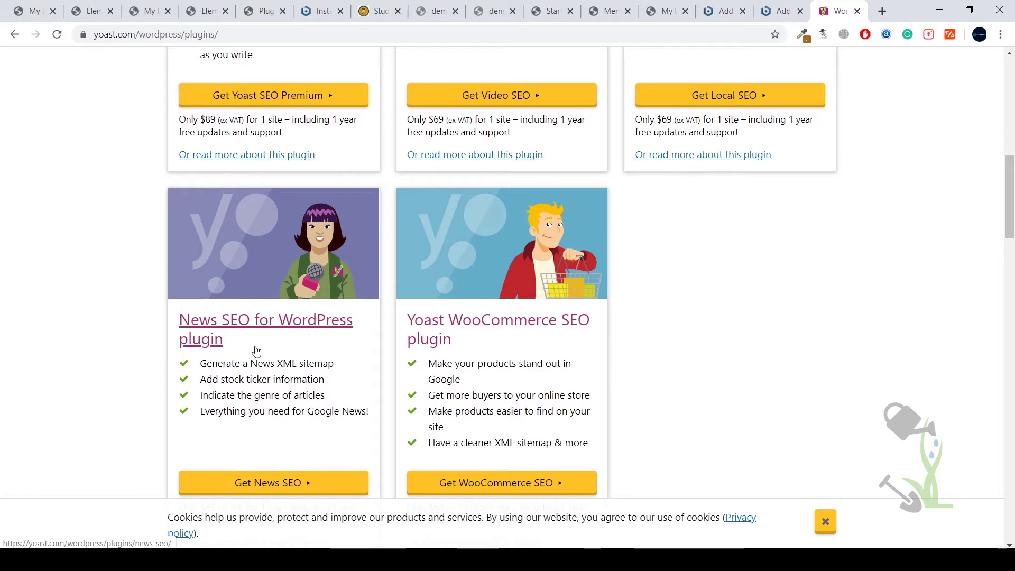
{"action": "scroll", "coordinate": [792, 369], "scroll_direction": "up", "scroll_amount": 3}
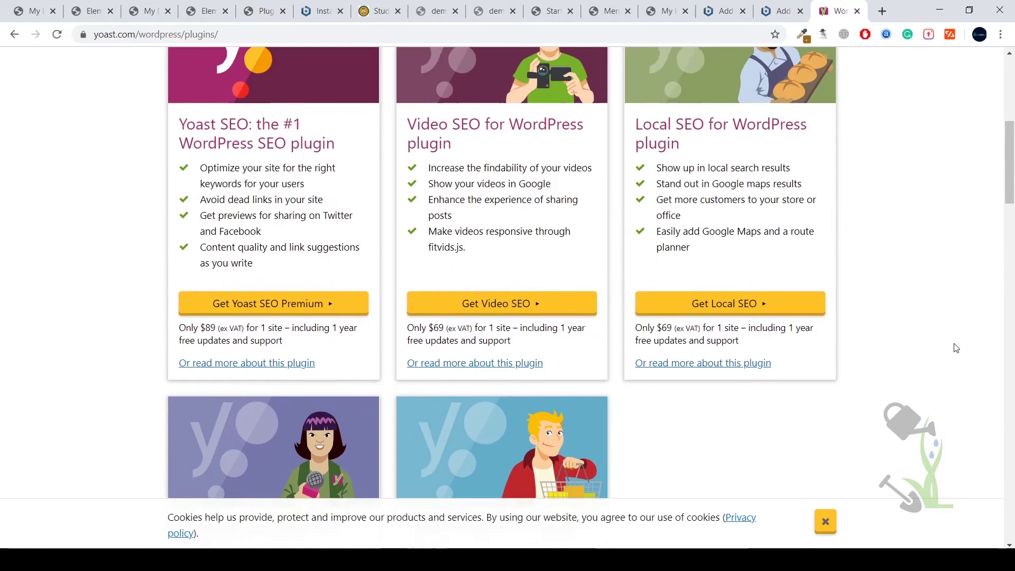
{"action": "scroll", "coordinate": [832, 345], "scroll_direction": "up", "scroll_amount": 2}
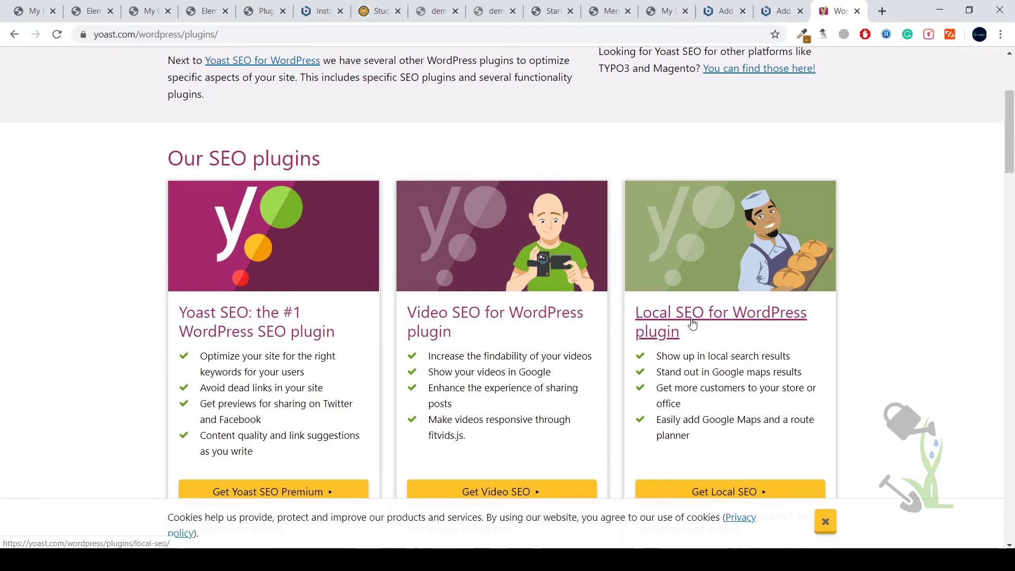
{"action": "scroll", "coordinate": [692, 324], "scroll_direction": "down", "scroll_amount": 3}
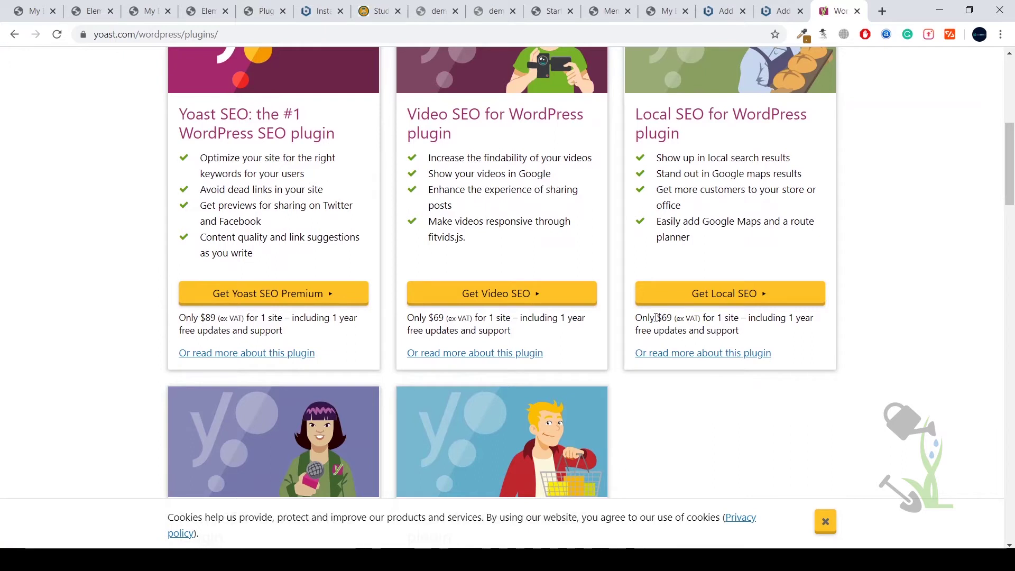
- Highlight Local SEO's $69 price, then switch to the srmehranclub membership page
{"action": "left_click_drag", "start_coordinate": [654, 317], "coordinate": [681, 320]}
{"action": "left_click", "coordinate": [700, 424]}
{"action": "scroll", "coordinate": [798, 354], "scroll_direction": "up", "scroll_amount": 3}
{"action": "scroll", "coordinate": [881, 348], "scroll_direction": "down", "scroll_amount": 2}
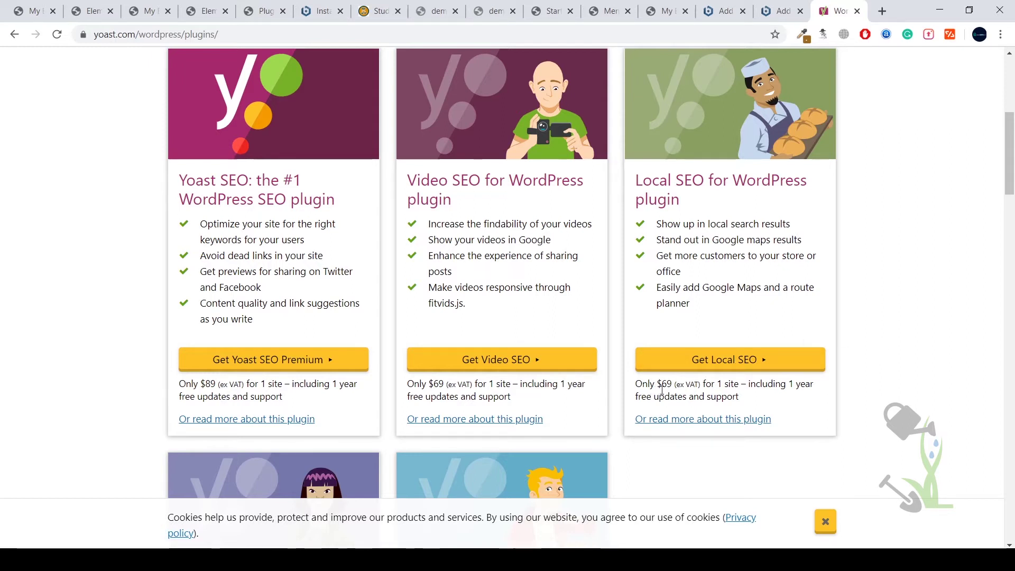
{"action": "left_click_drag", "start_coordinate": [672, 384], "coordinate": [656, 385]}
{"action": "left_click", "coordinate": [214, 559]}
- Search srmehranclub for Yoast, then download and open the Yoast Local SEO Premium zip
{"action": "left_click", "coordinate": [658, 153]}
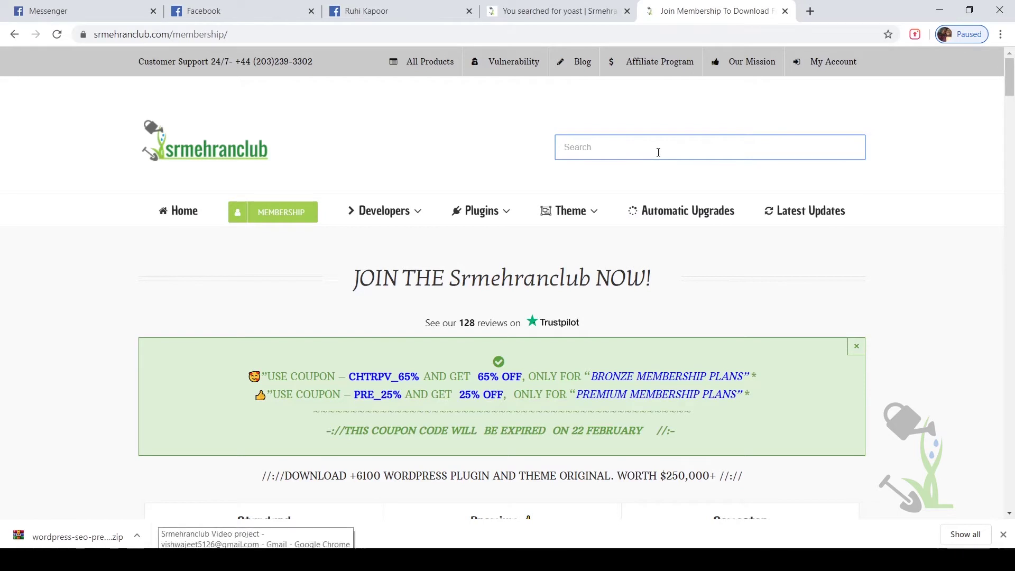
{"action": "type", "text": "yoast"}
{"action": "key", "text": "Return"}
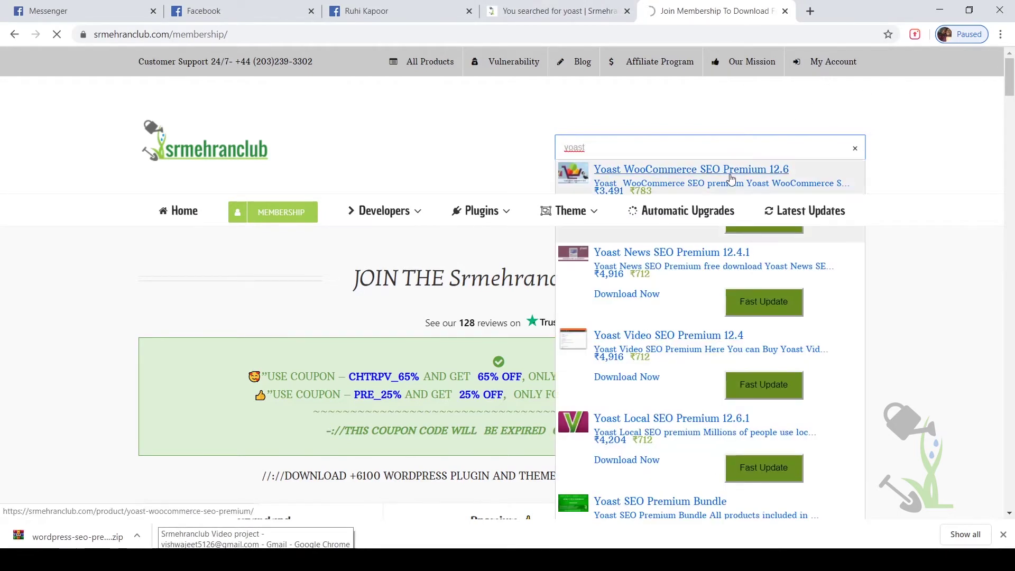
{"action": "scroll", "coordinate": [666, 376], "scroll_direction": "down", "scroll_amount": 3}
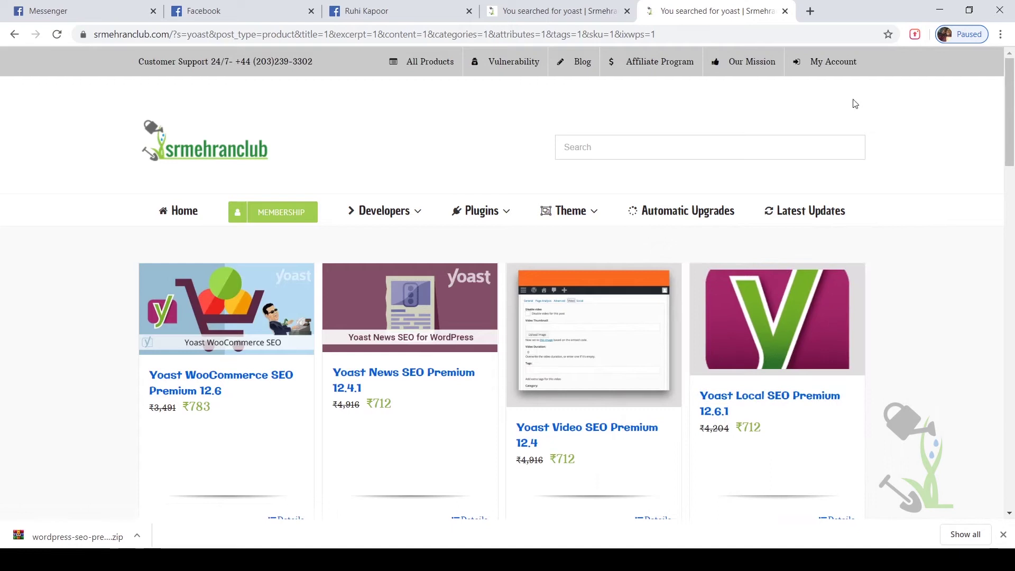
{"action": "left_click", "coordinate": [800, 415]}
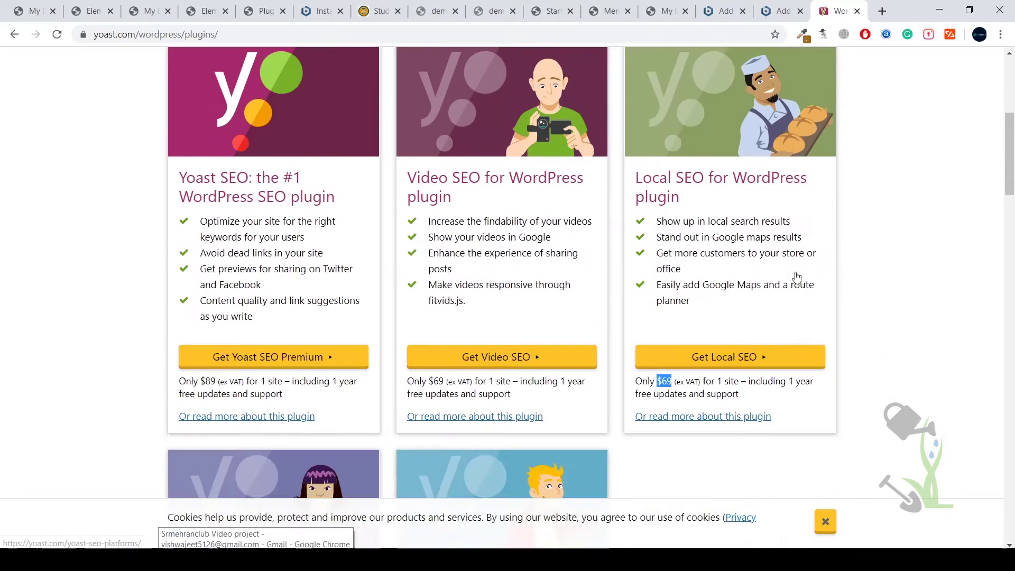
{"action": "scroll", "coordinate": [770, 286], "scroll_direction": "down", "scroll_amount": 1}
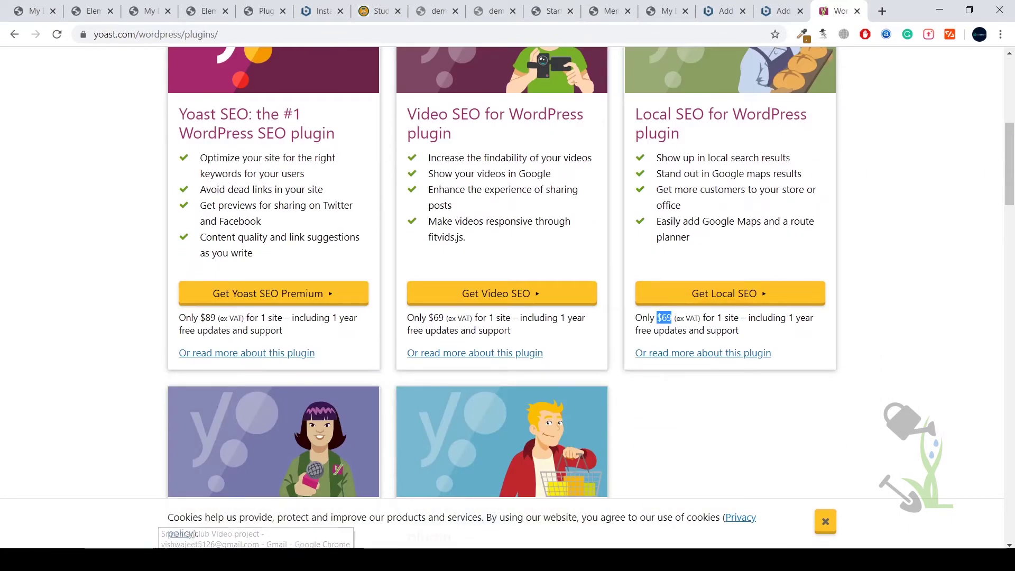
{"action": "scroll", "coordinate": [677, 348], "scroll_direction": "down", "scroll_amount": 3}
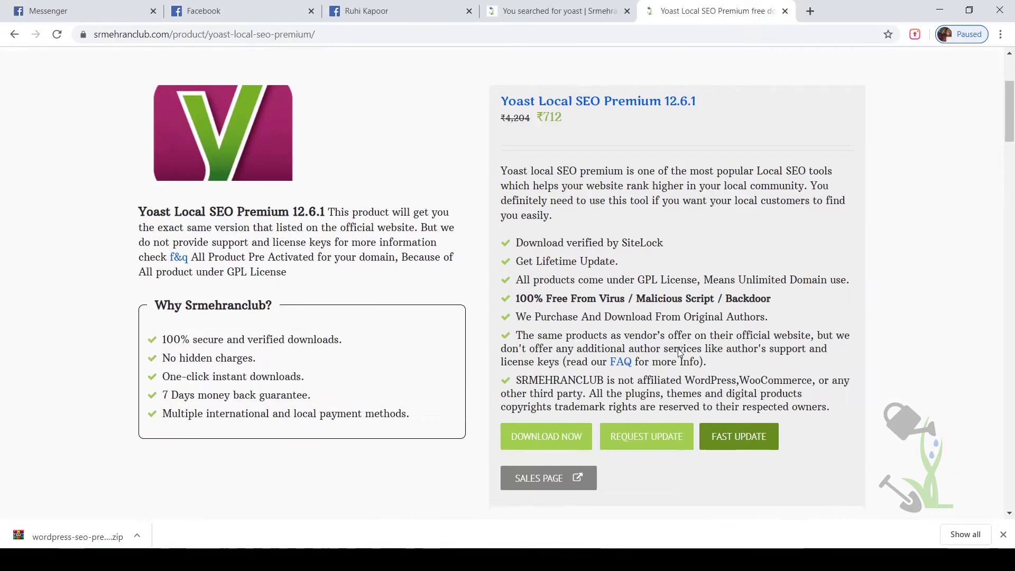
{"action": "scroll", "coordinate": [559, 316], "scroll_direction": "up", "scroll_amount": 3}
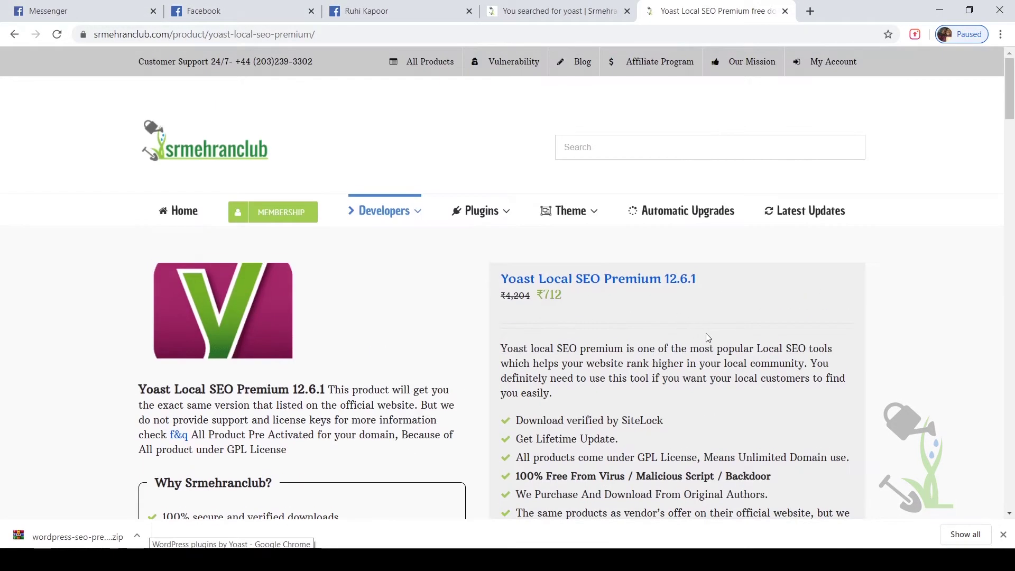
{"action": "scroll", "coordinate": [559, 316], "scroll_direction": "down", "scroll_amount": 3}
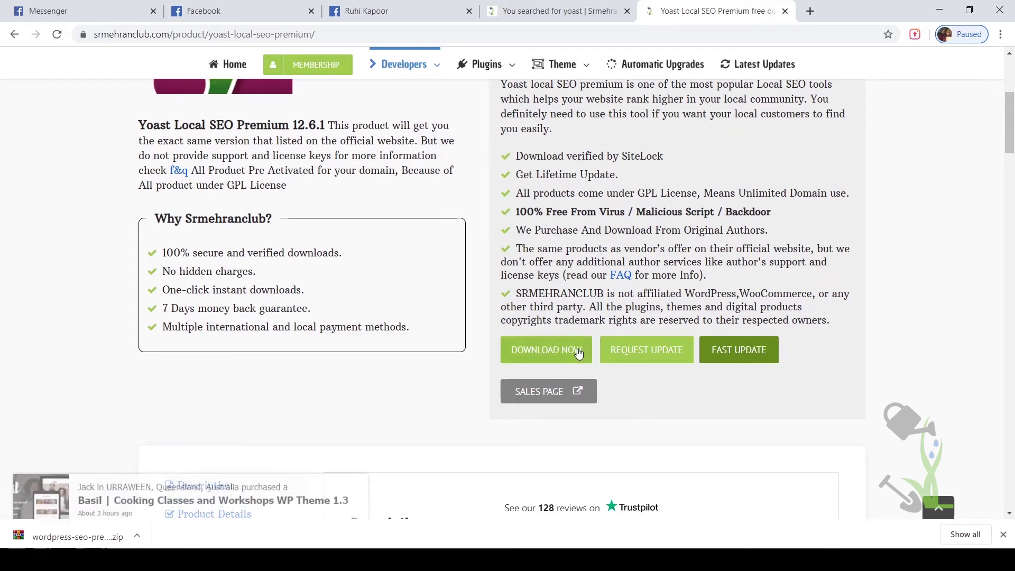
{"action": "left_click", "coordinate": [551, 350]}
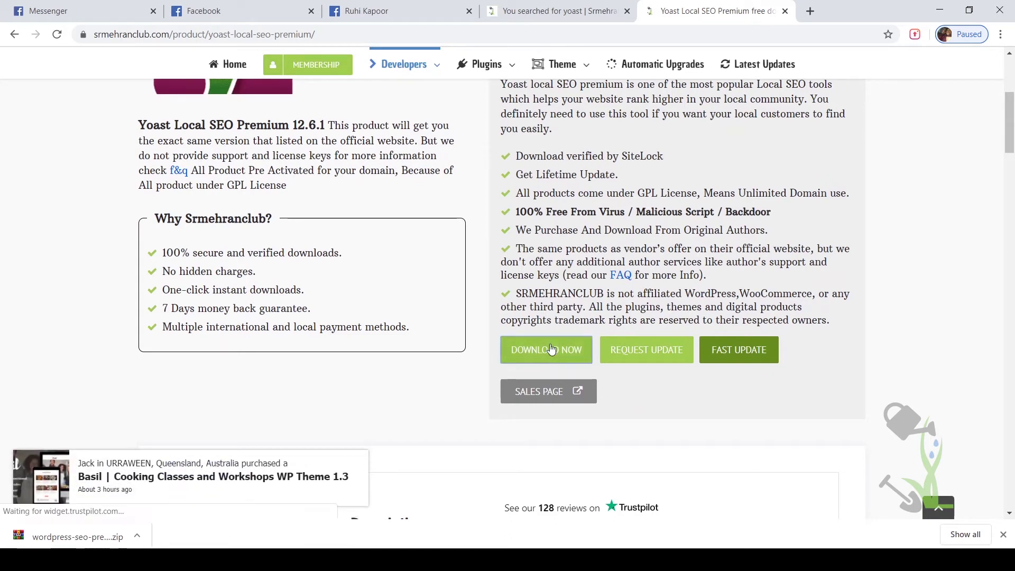
{"action": "scroll", "coordinate": [624, 200], "scroll_direction": "up", "scroll_amount": 3}
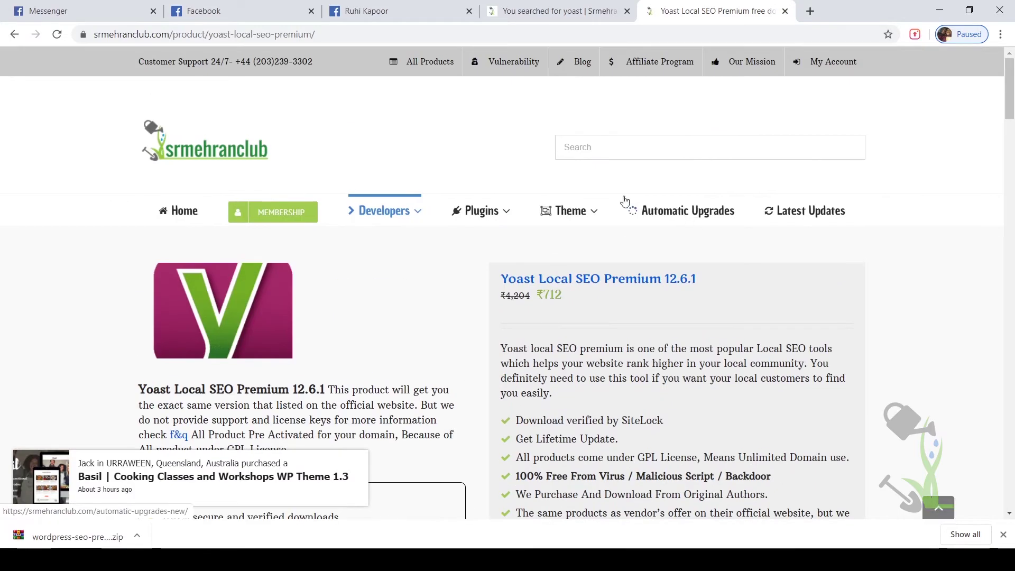
{"action": "scroll", "coordinate": [623, 201], "scroll_direction": "down", "scroll_amount": 4}
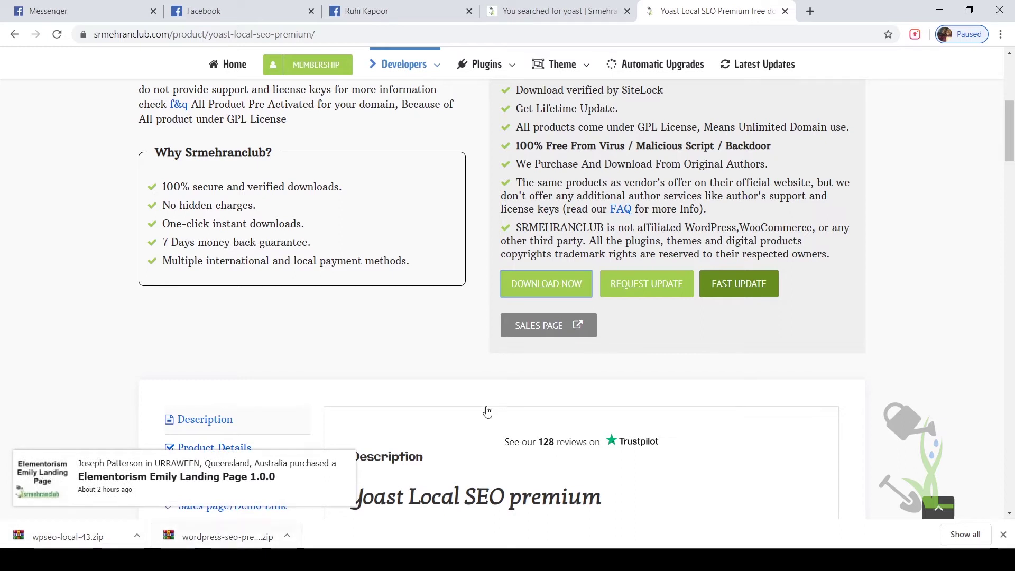
{"action": "left_click", "coordinate": [256, 544]}
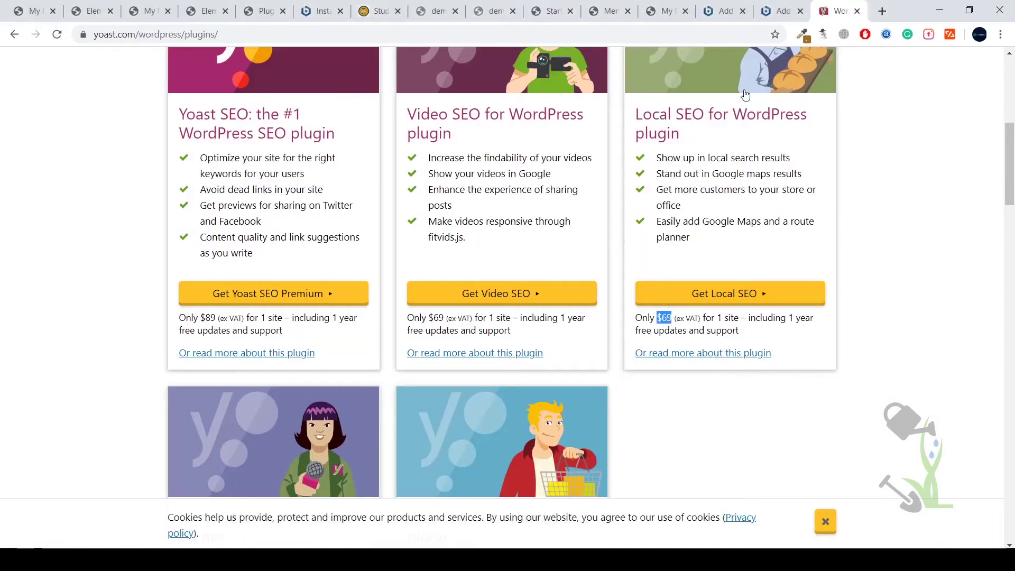
- Open the site front page in a new tab and load its wp-admin dashboard
{"action": "left_click", "coordinate": [733, 9]}
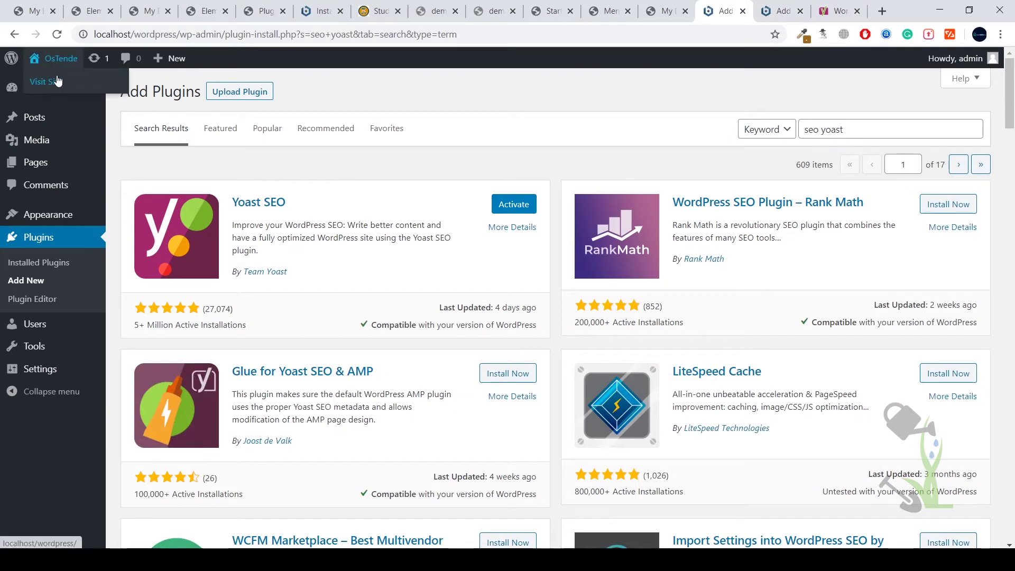
{"action": "middle_click", "coordinate": [61, 58]}
{"action": "left_click", "coordinate": [733, 10]}
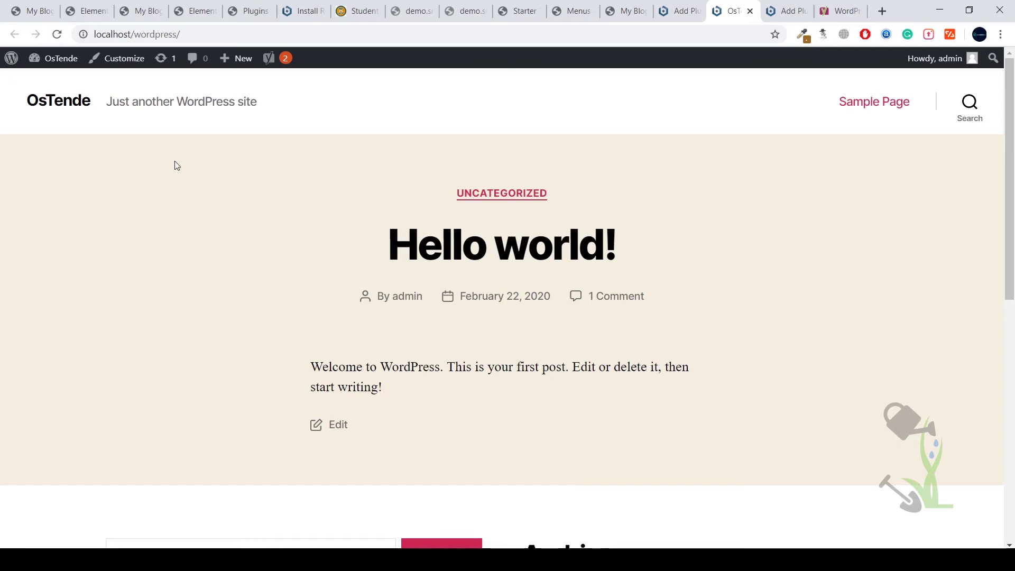
{"action": "left_click", "coordinate": [248, 36]}
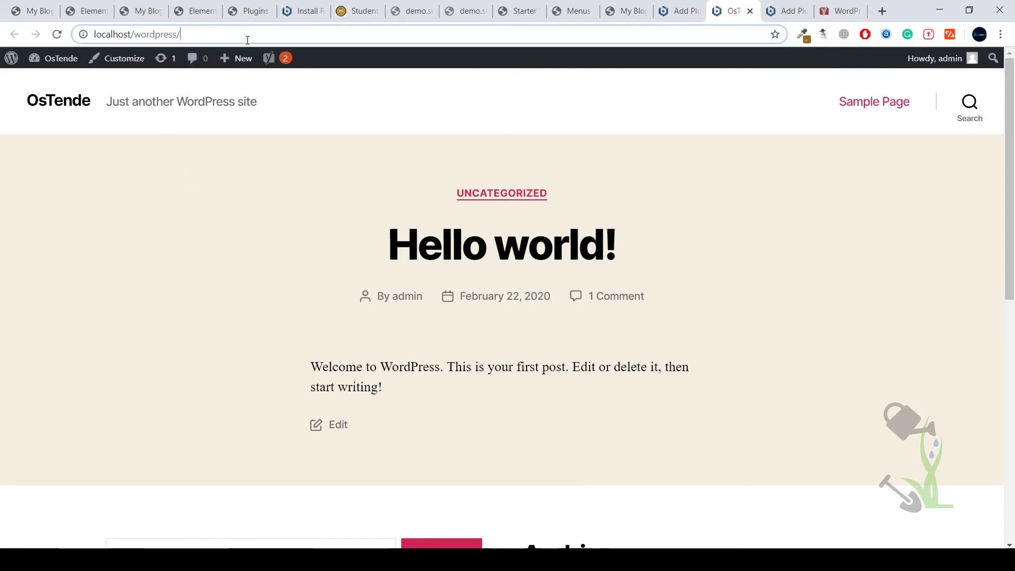
{"action": "type", "text": "wp"}
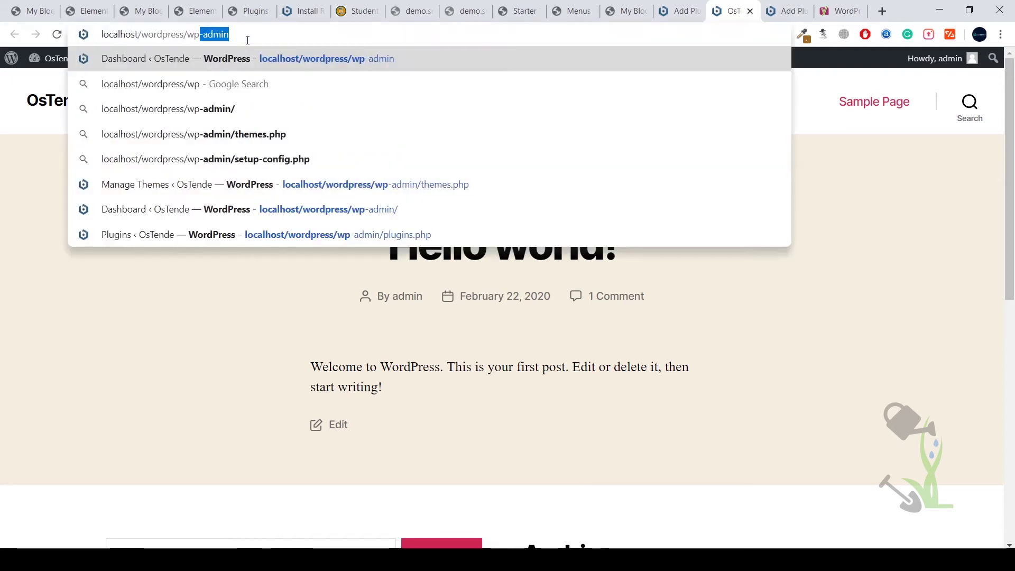
{"action": "key", "text": "Return"}
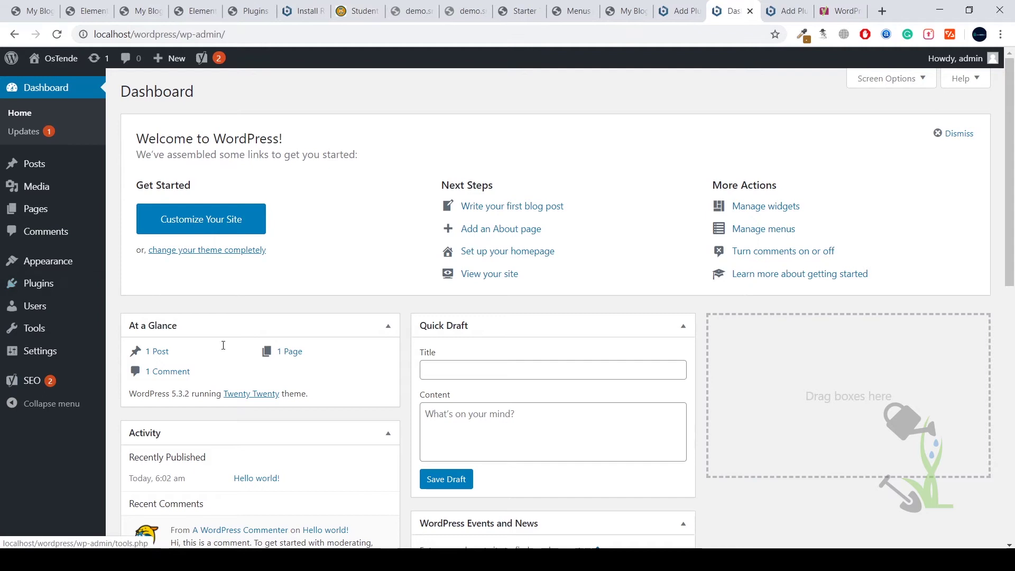
{"action": "mouse_move", "coordinate": [38, 283]}
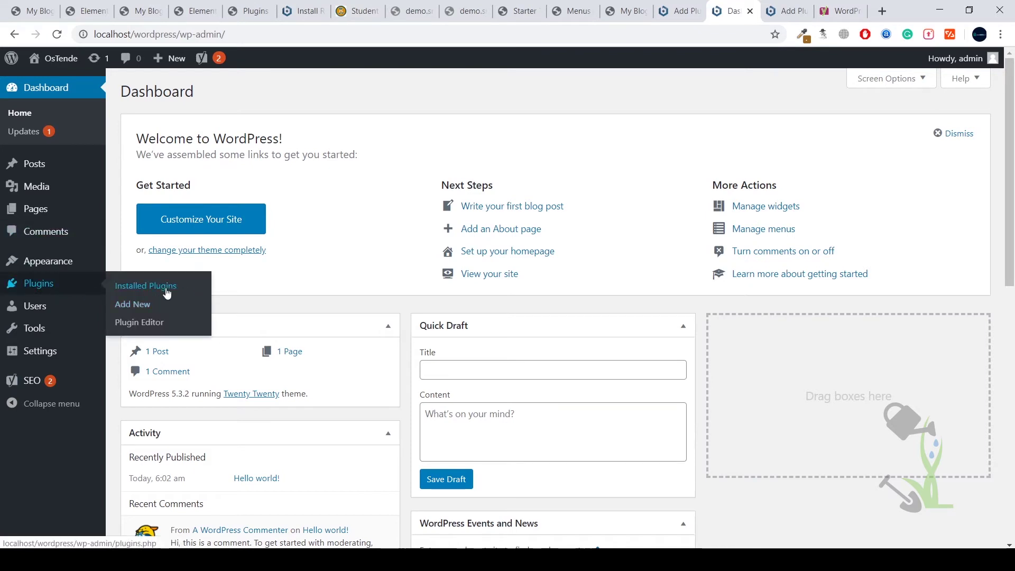
- Try activating the free Yoast SEO plugin from Installed Plugins
{"action": "left_click", "coordinate": [176, 301]}
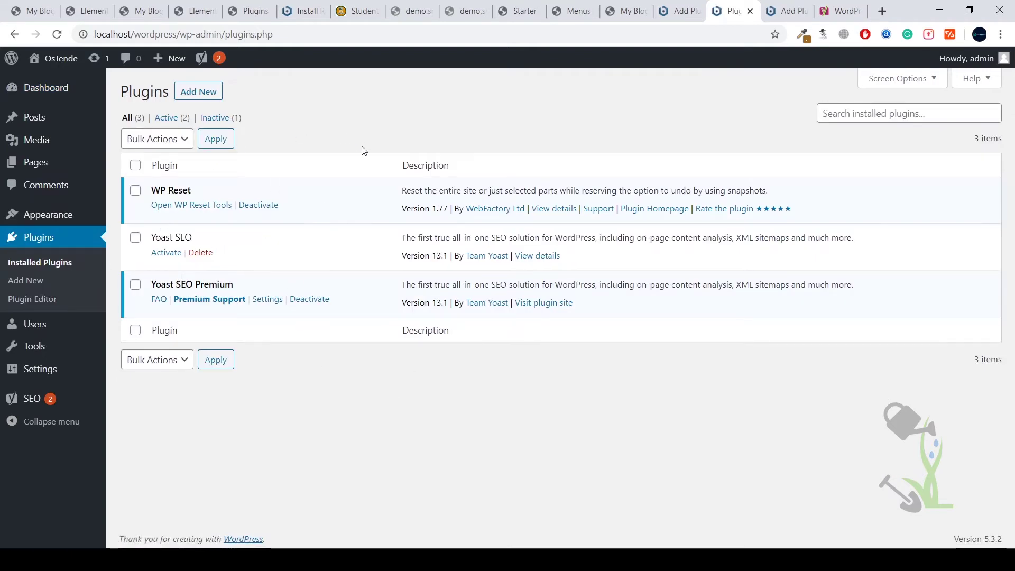
{"action": "left_click", "coordinate": [178, 253]}
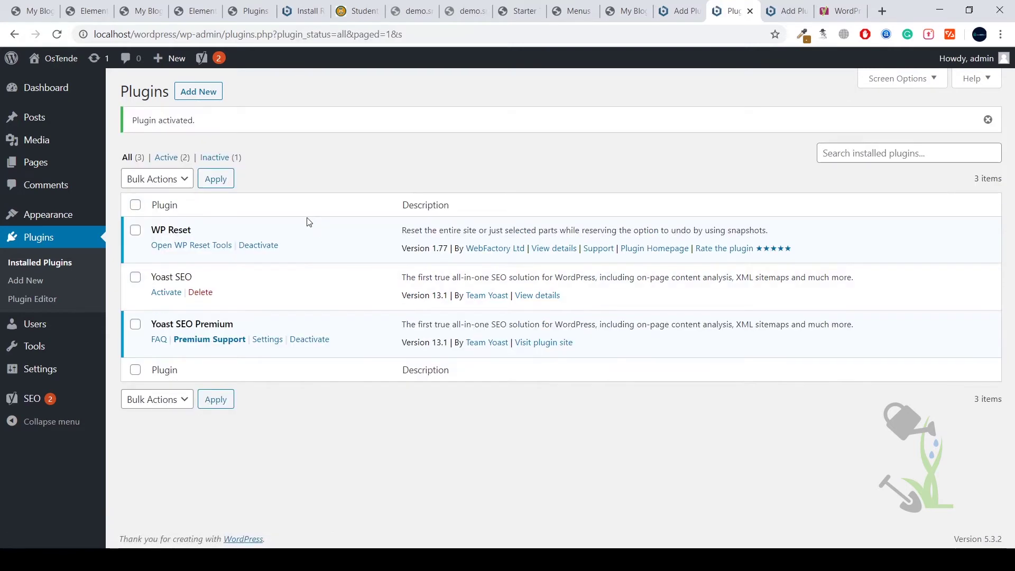
{"action": "left_click", "coordinate": [169, 295]}
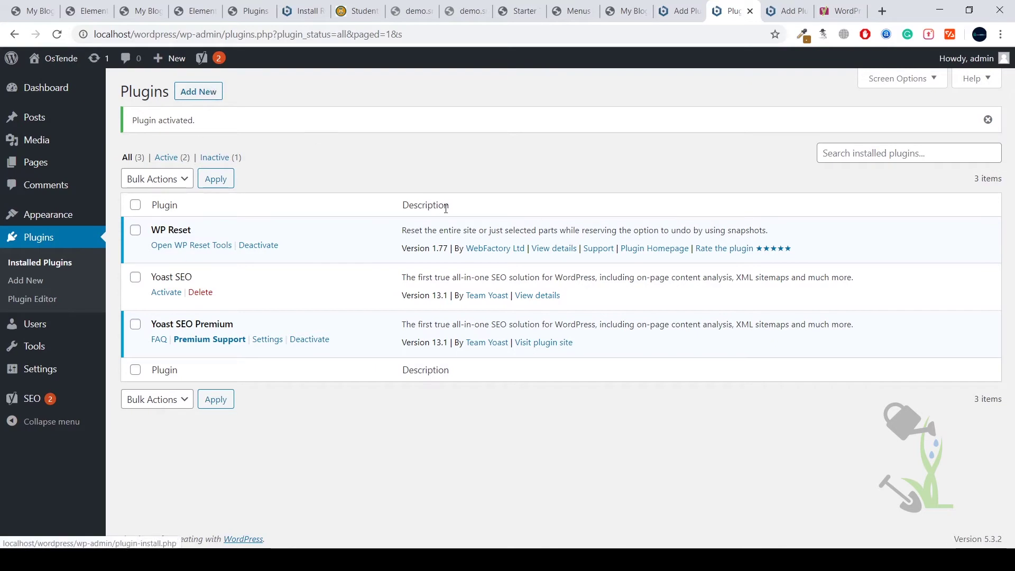
- Go to the Add Plugins page
{"action": "left_click", "coordinate": [58, 34]}
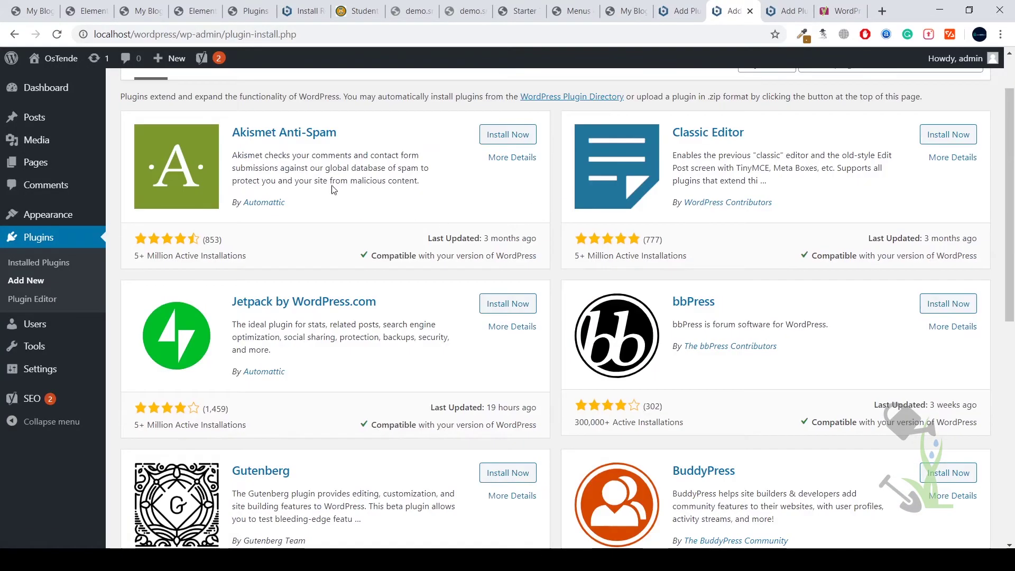
- Browse the Popular plugins list, then bring up the Upload Plugin zip form
{"action": "left_click", "coordinate": [200, 125]}
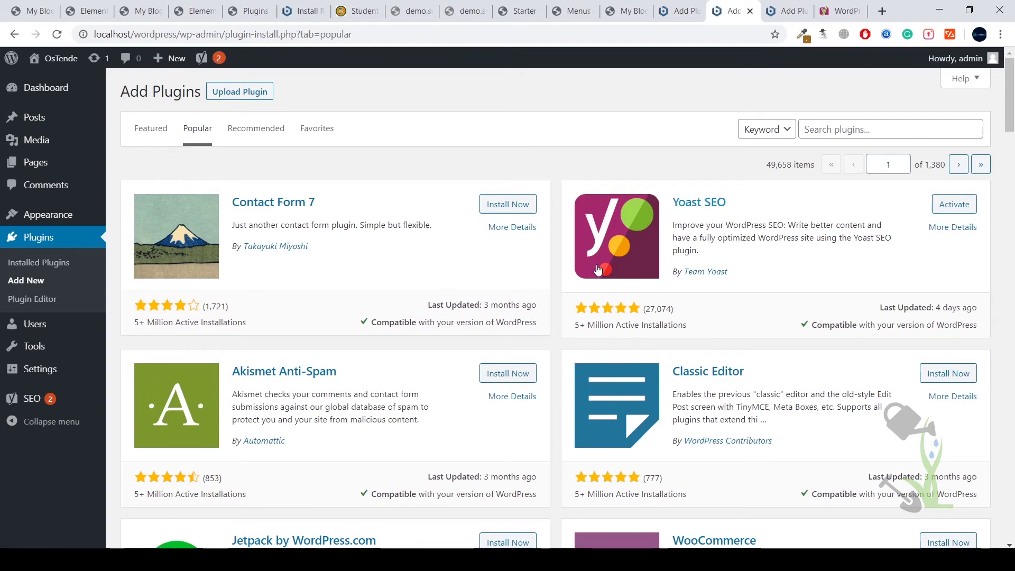
{"action": "scroll", "coordinate": [551, 262], "scroll_direction": "down", "scroll_amount": 1}
{"action": "scroll", "coordinate": [551, 257], "scroll_direction": "down", "scroll_amount": 3}
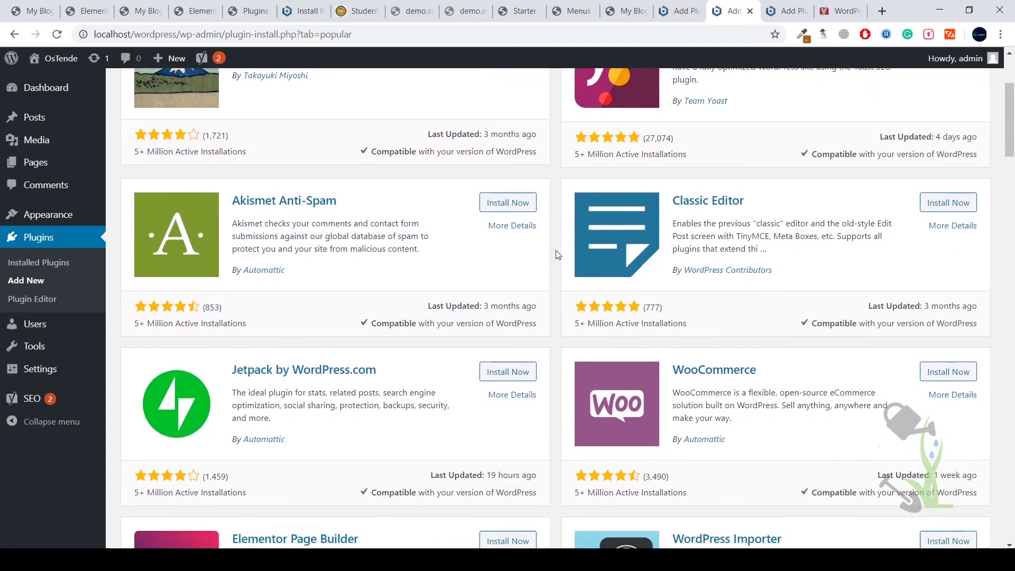
{"action": "scroll", "coordinate": [556, 250], "scroll_direction": "up", "scroll_amount": 4}
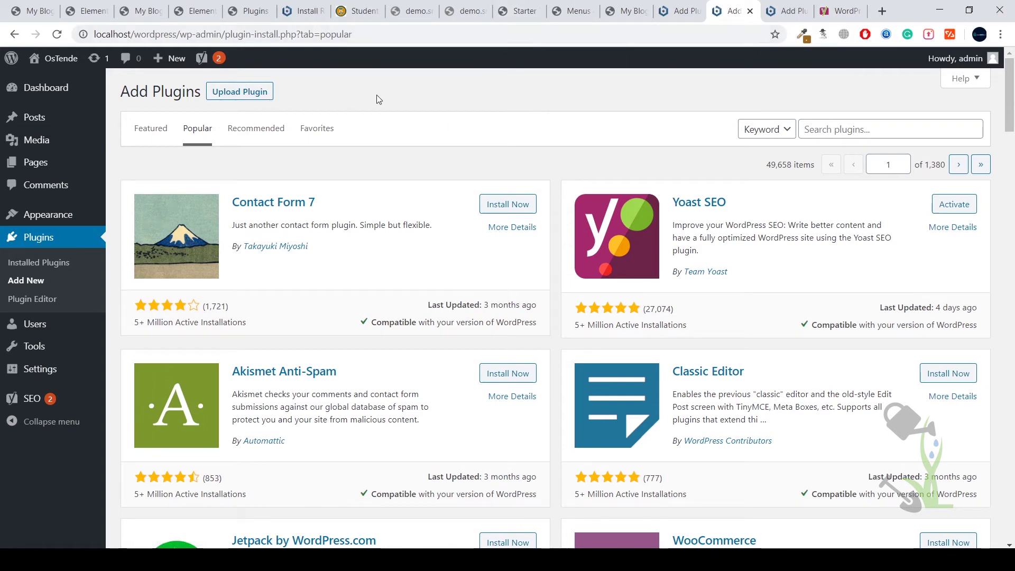
{"action": "left_click", "coordinate": [246, 92]}
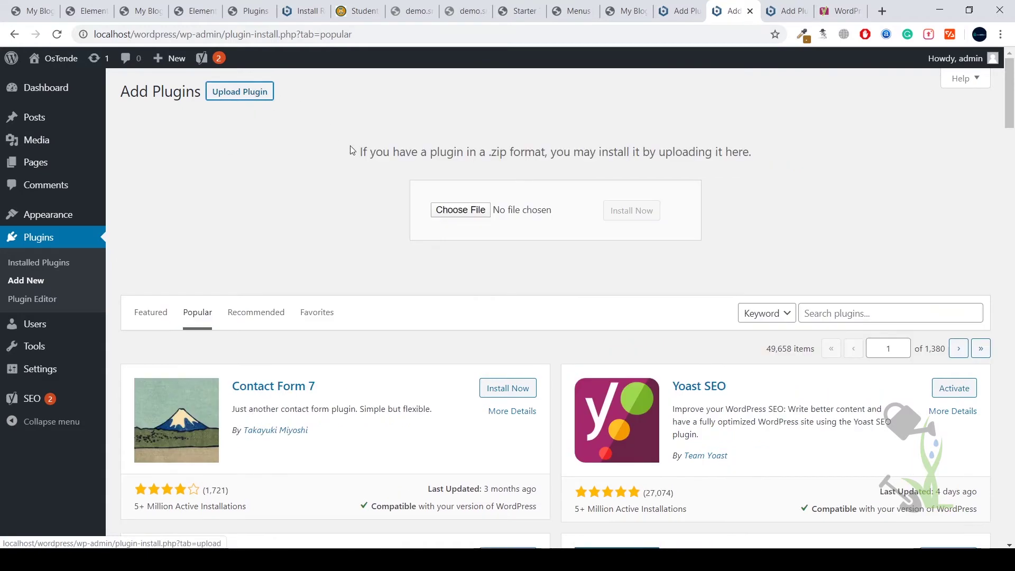
- Upload wpseo-local-43.zip, install it, and activate Yoast SEO: Local
{"action": "left_click", "coordinate": [461, 209]}
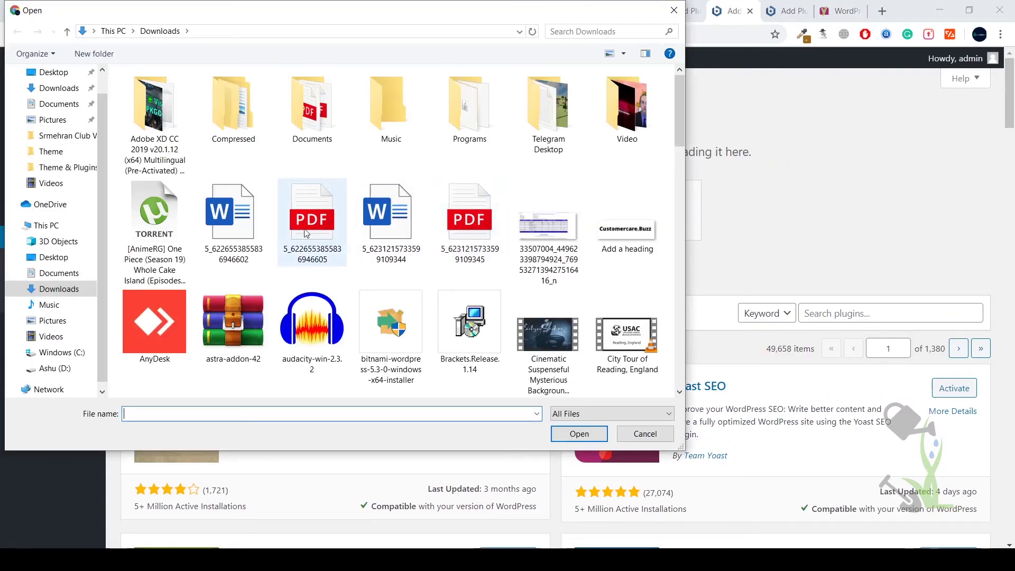
{"action": "left_click", "coordinate": [312, 214]}
{"action": "scroll", "coordinate": [413, 198], "scroll_direction": "down", "scroll_amount": 3}
{"action": "scroll", "coordinate": [414, 198], "scroll_direction": "down", "scroll_amount": 10}
{"action": "left_click", "coordinate": [311, 349]}
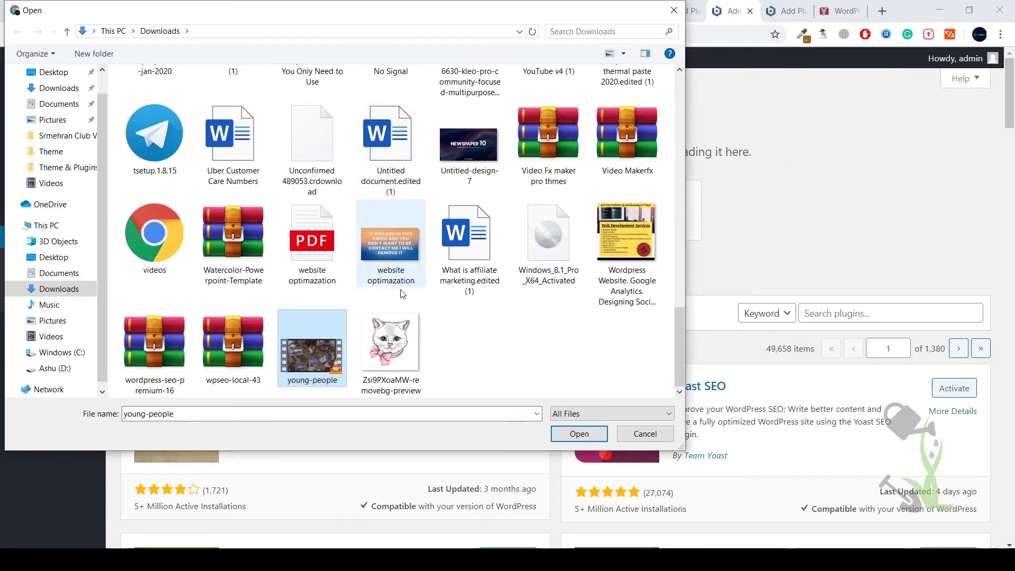
{"action": "double_click", "coordinate": [239, 370]}
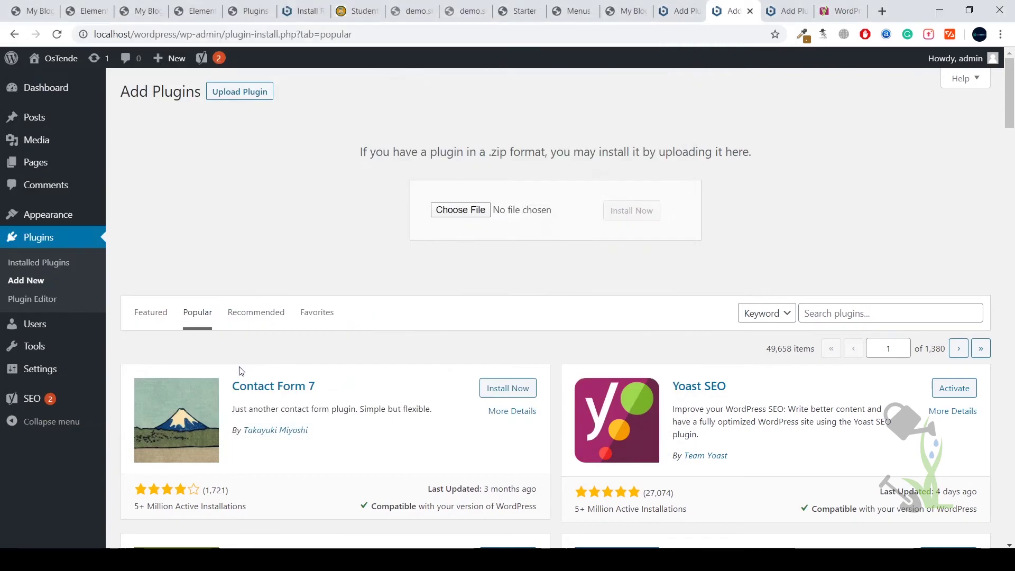
{"action": "left_click", "coordinate": [631, 211]}
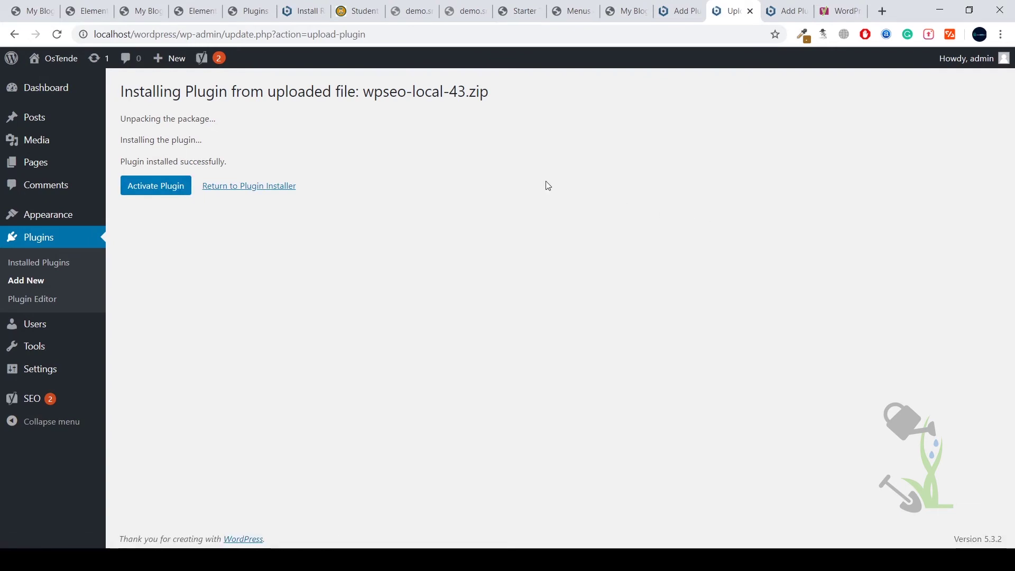
{"action": "left_click", "coordinate": [146, 194]}
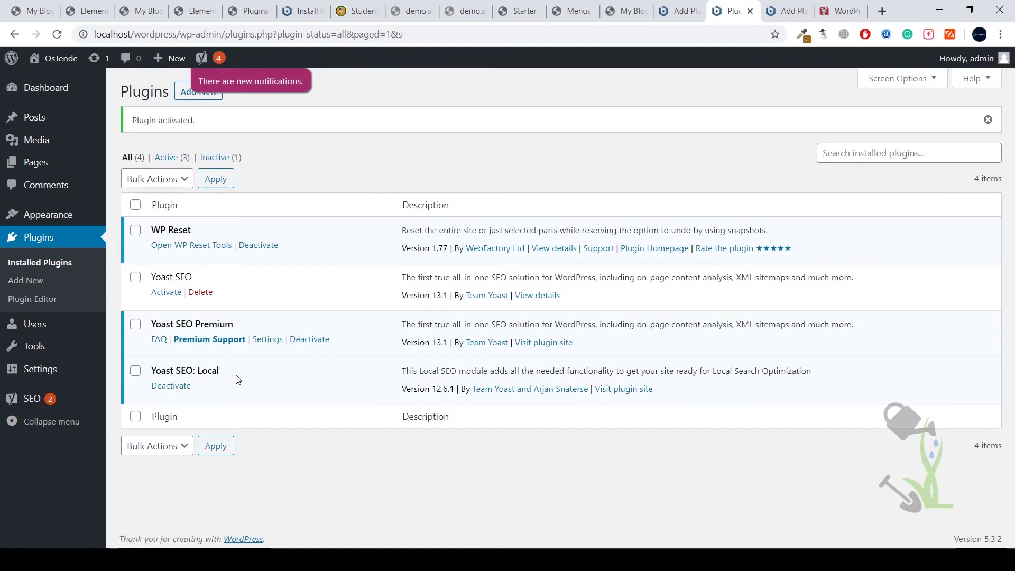
- Open Local SEO from the SEO admin menu, showing the Business info form
{"action": "left_click_drag", "start_coordinate": [236, 378], "coordinate": [143, 371]}
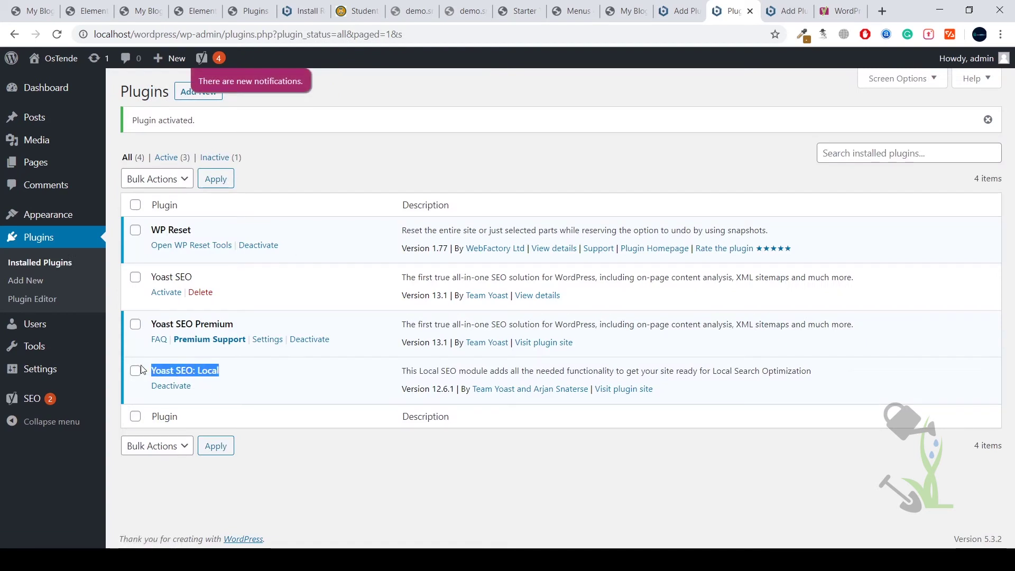
{"action": "left_click", "coordinate": [174, 370]}
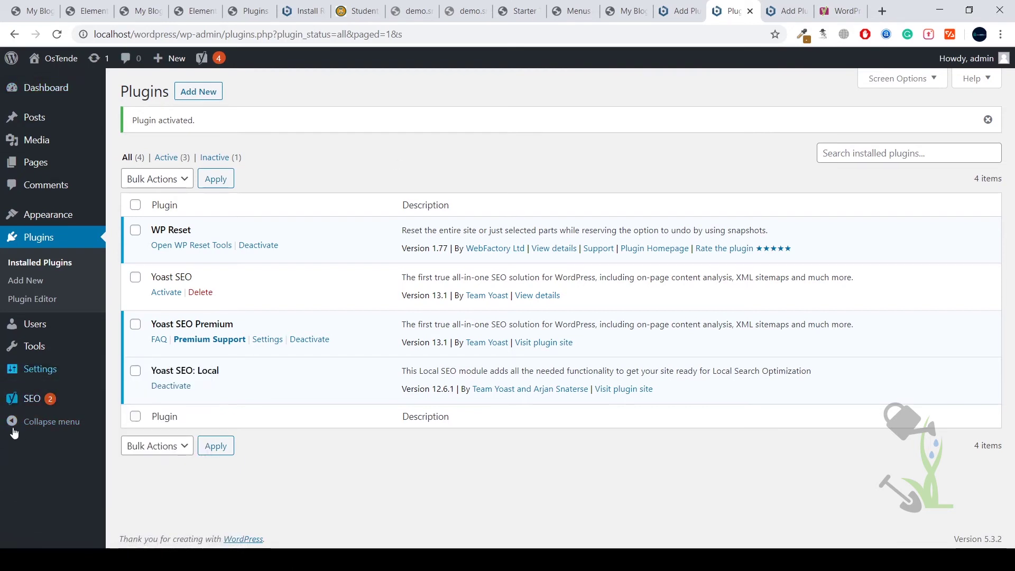
{"action": "mouse_move", "coordinate": [32, 399]}
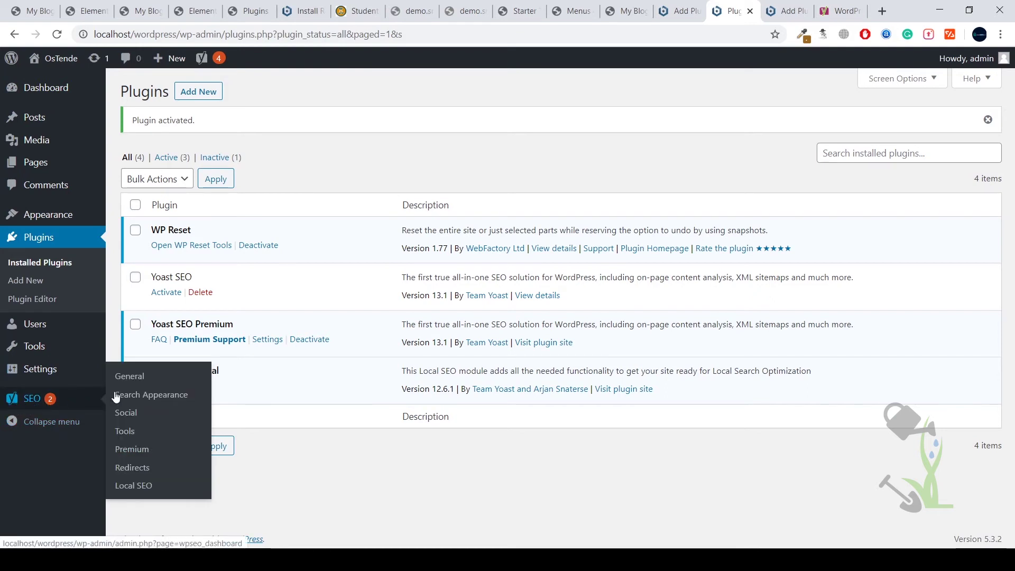
{"action": "left_click", "coordinate": [147, 489]}
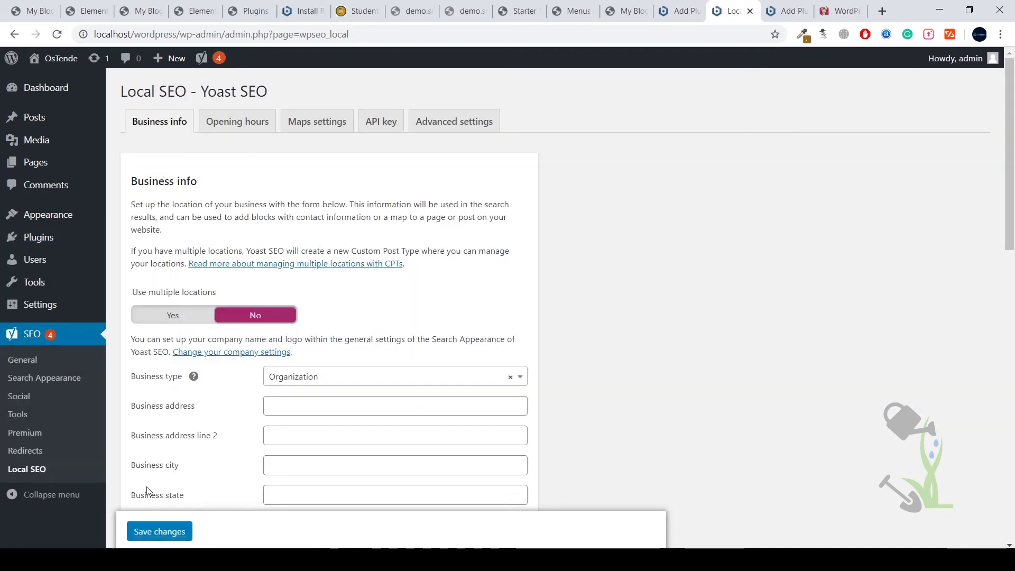
{"action": "scroll", "coordinate": [529, 317], "scroll_direction": "down", "scroll_amount": 4}
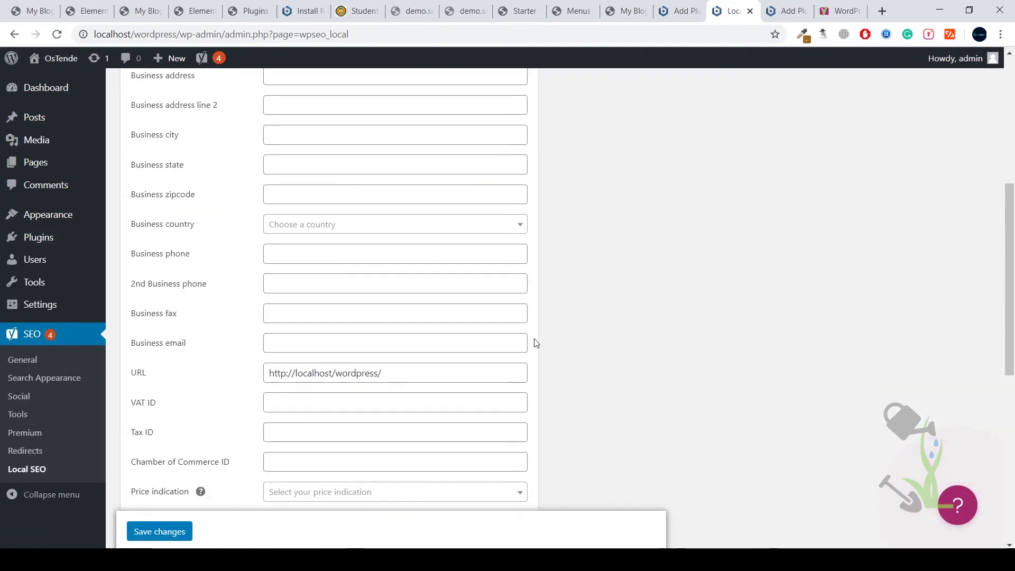
{"action": "scroll", "coordinate": [320, 501], "scroll_direction": "down", "scroll_amount": 3}
{"action": "scroll", "coordinate": [254, 435], "scroll_direction": "down", "scroll_amount": 2}
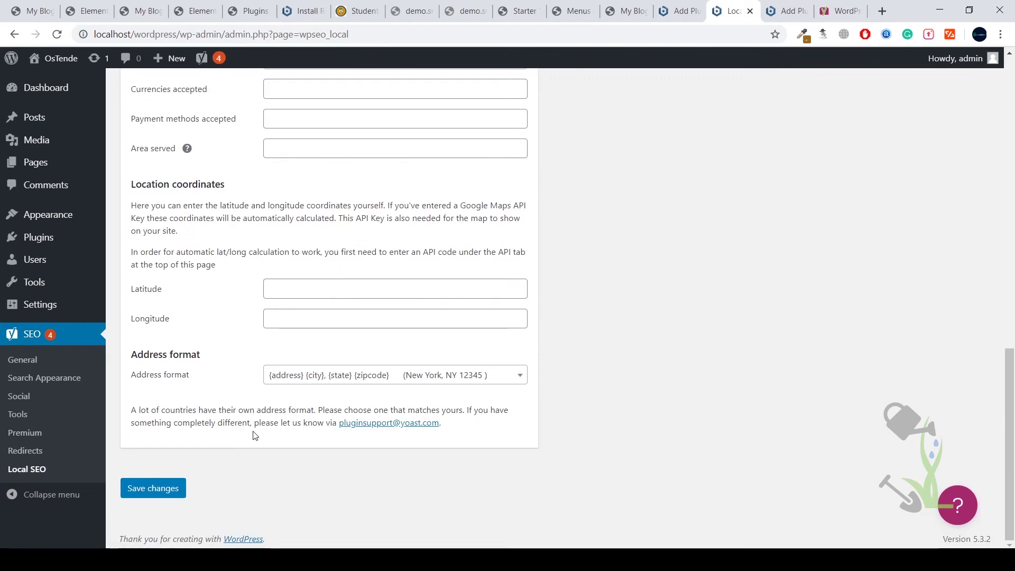
{"action": "scroll", "coordinate": [254, 435], "scroll_direction": "up", "scroll_amount": 5}
{"action": "scroll", "coordinate": [253, 435], "scroll_direction": "up", "scroll_amount": 5}
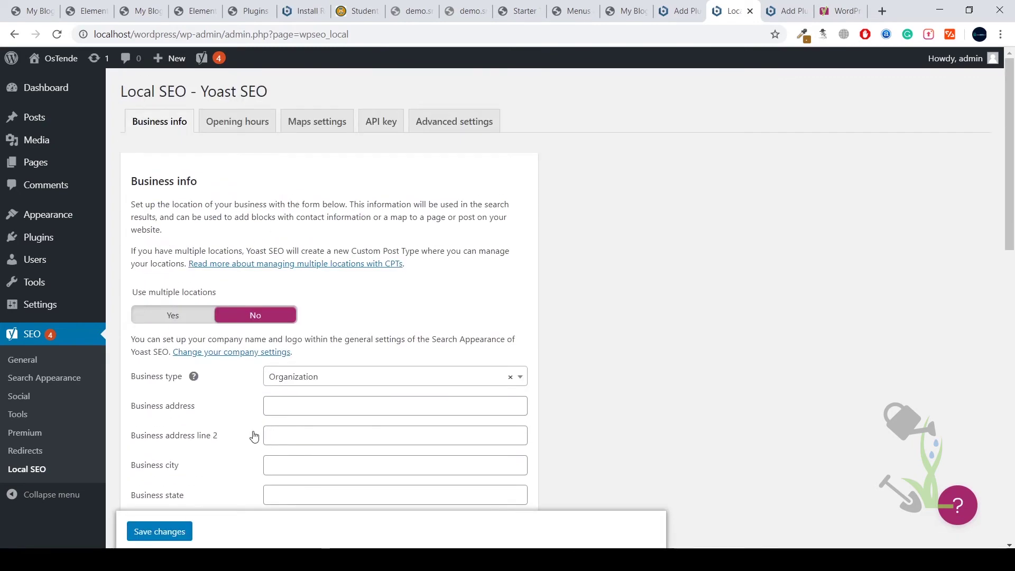
- Review the Opening hours, Maps and API key tabs, then return to Business info
{"action": "left_click", "coordinate": [242, 128]}
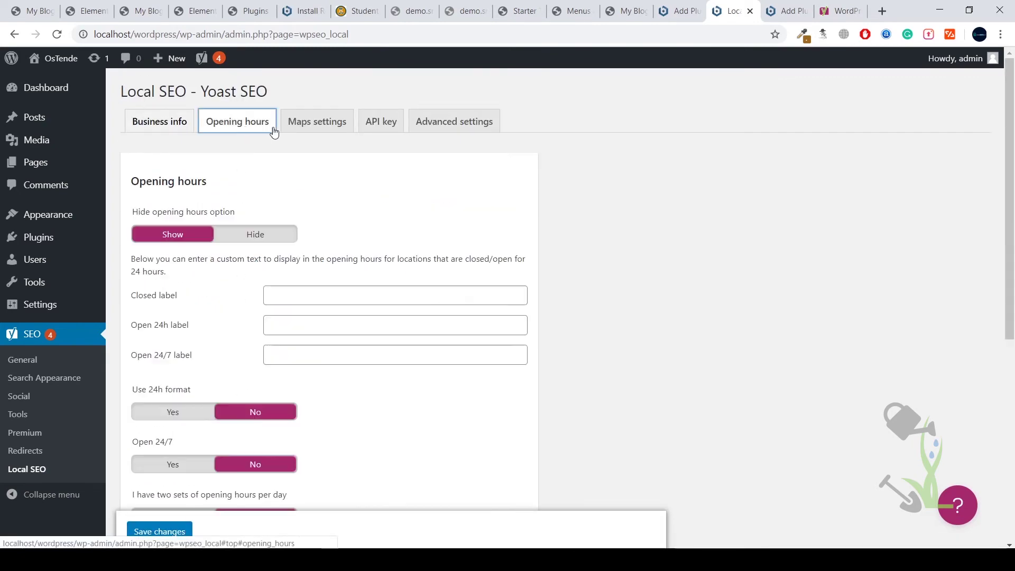
{"action": "left_click", "coordinate": [316, 129]}
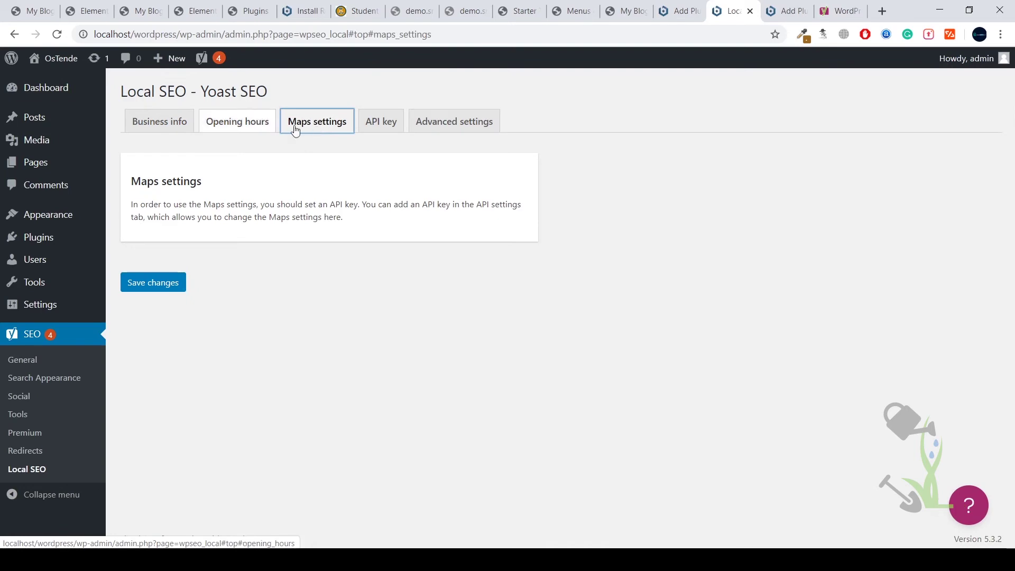
{"action": "left_click", "coordinate": [377, 121]}
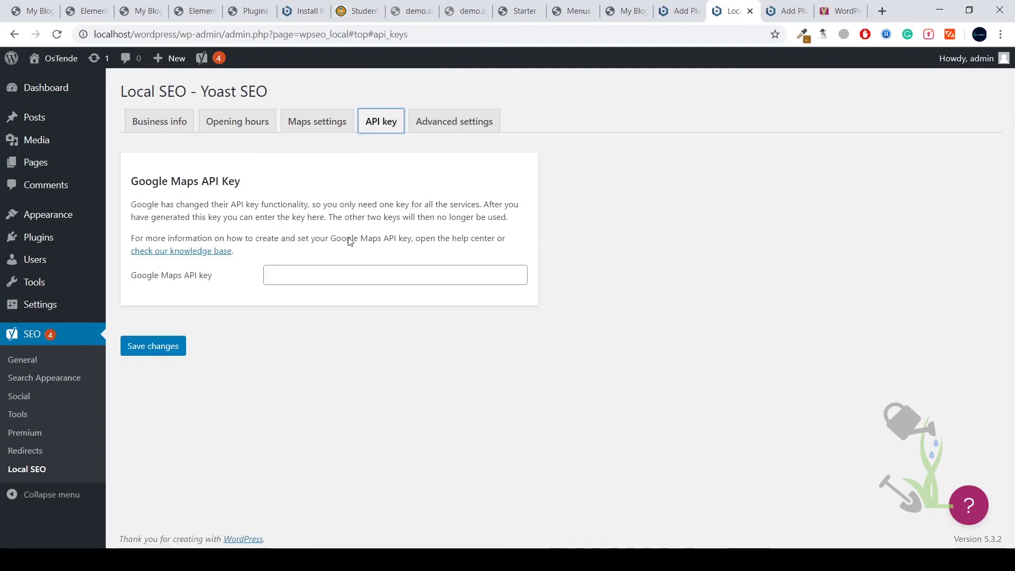
{"action": "left_click", "coordinate": [160, 122]}
{"action": "scroll", "coordinate": [370, 278], "scroll_direction": "down", "scroll_amount": 2}
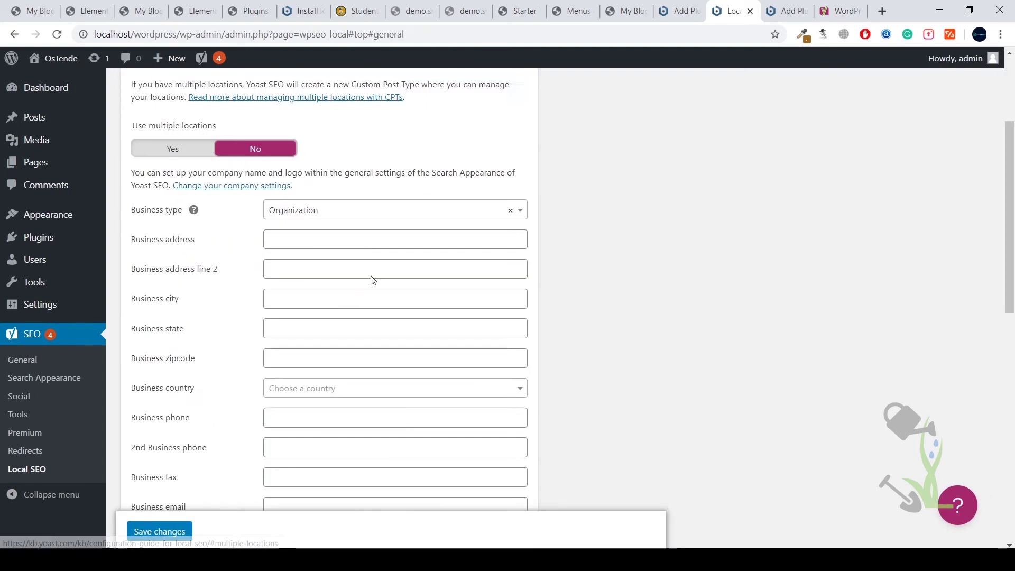
{"action": "scroll", "coordinate": [274, 249], "scroll_direction": "down", "scroll_amount": 2}
{"action": "scroll", "coordinate": [295, 242], "scroll_direction": "down", "scroll_amount": 4}
{"action": "scroll", "coordinate": [295, 243], "scroll_direction": "down", "scroll_amount": 2}
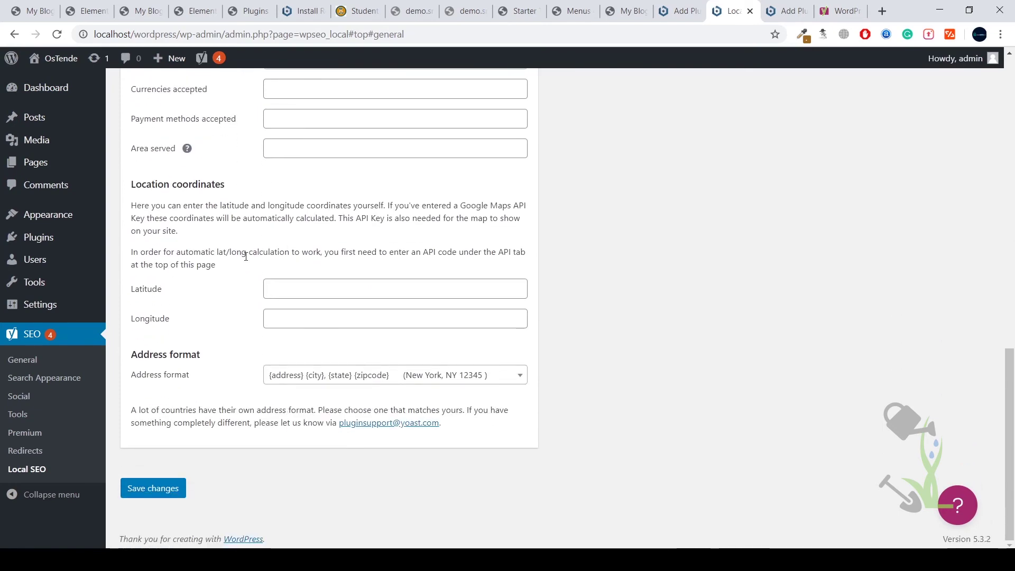
{"action": "scroll", "coordinate": [246, 255], "scroll_direction": "up", "scroll_amount": 3}
{"action": "scroll", "coordinate": [245, 255], "scroll_direction": "up", "scroll_amount": 6}
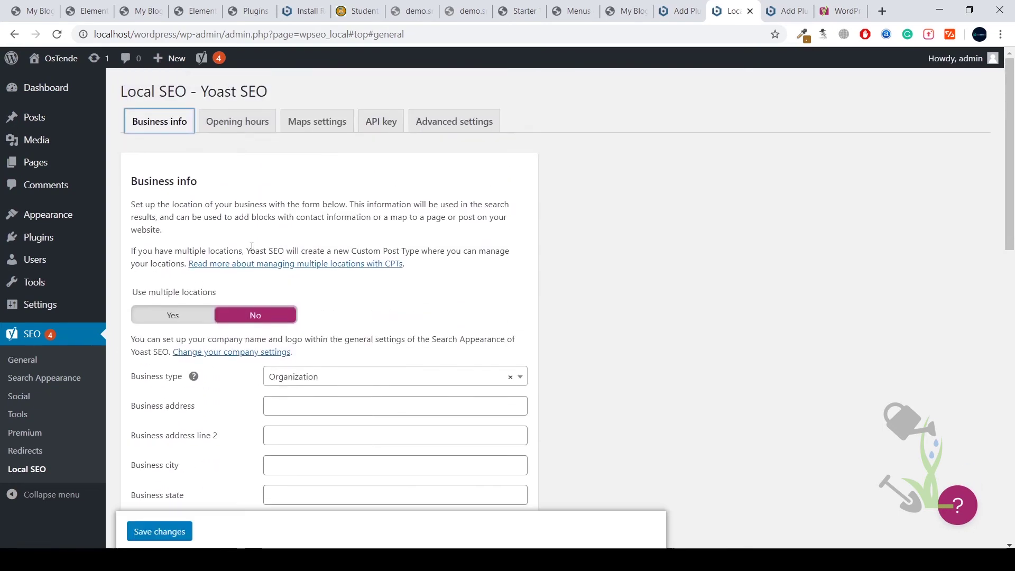
{"action": "left_click", "coordinate": [259, 124]}
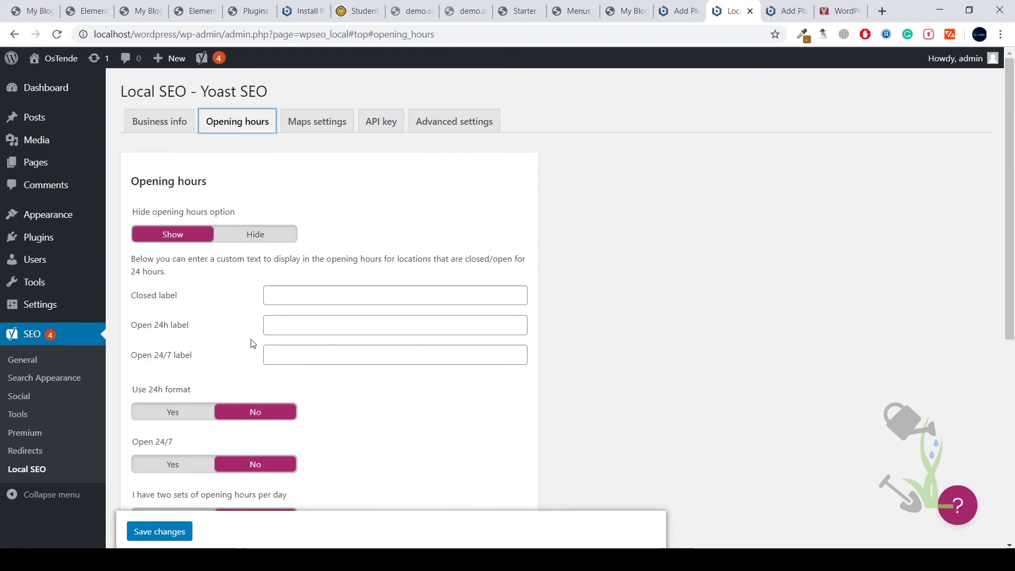
{"action": "scroll", "coordinate": [360, 334], "scroll_direction": "down", "scroll_amount": 3}
{"action": "scroll", "coordinate": [361, 335], "scroll_direction": "down", "scroll_amount": 2}
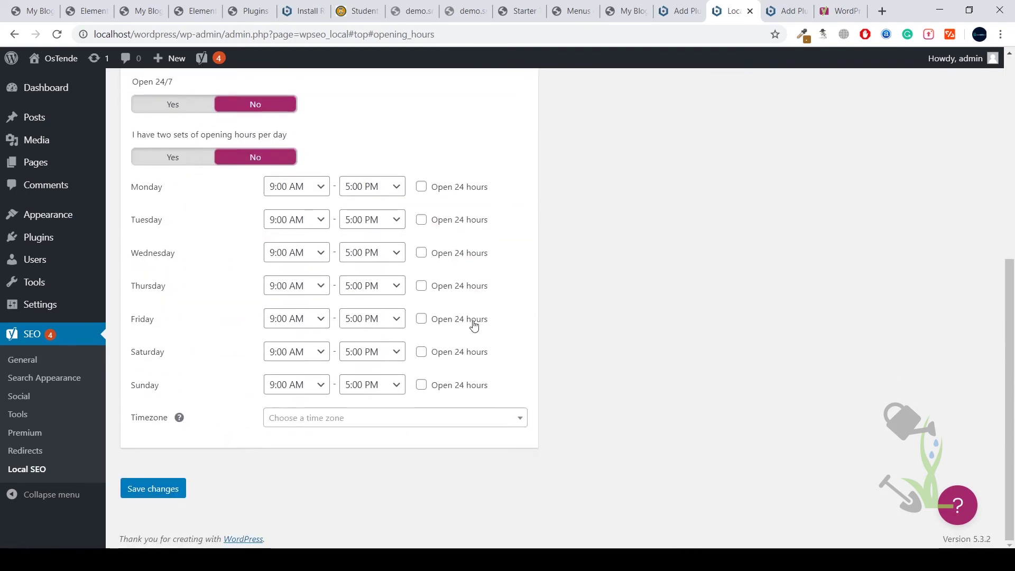
{"action": "scroll", "coordinate": [473, 326], "scroll_direction": "up", "scroll_amount": 5}
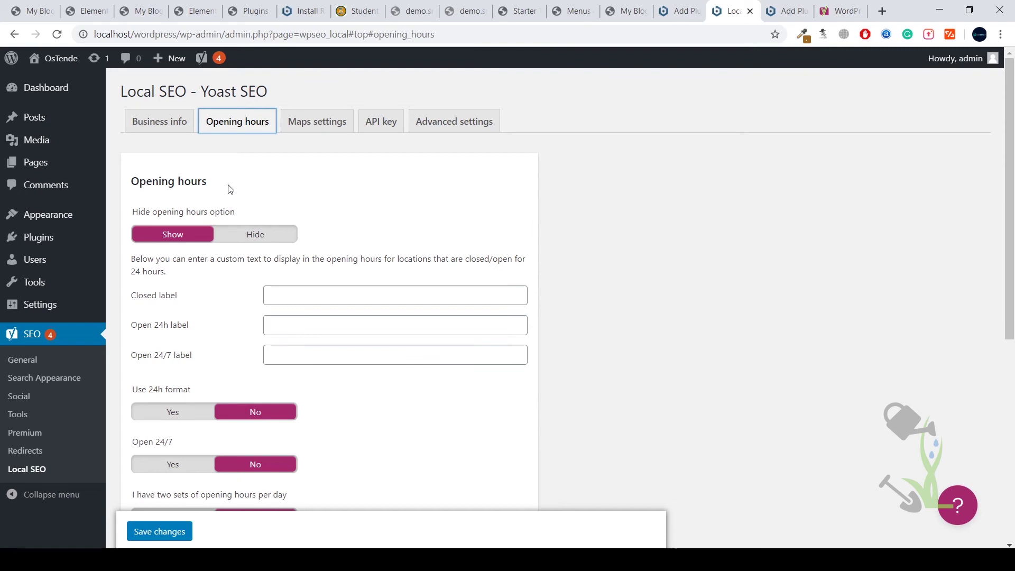
{"action": "left_click", "coordinate": [159, 121]}
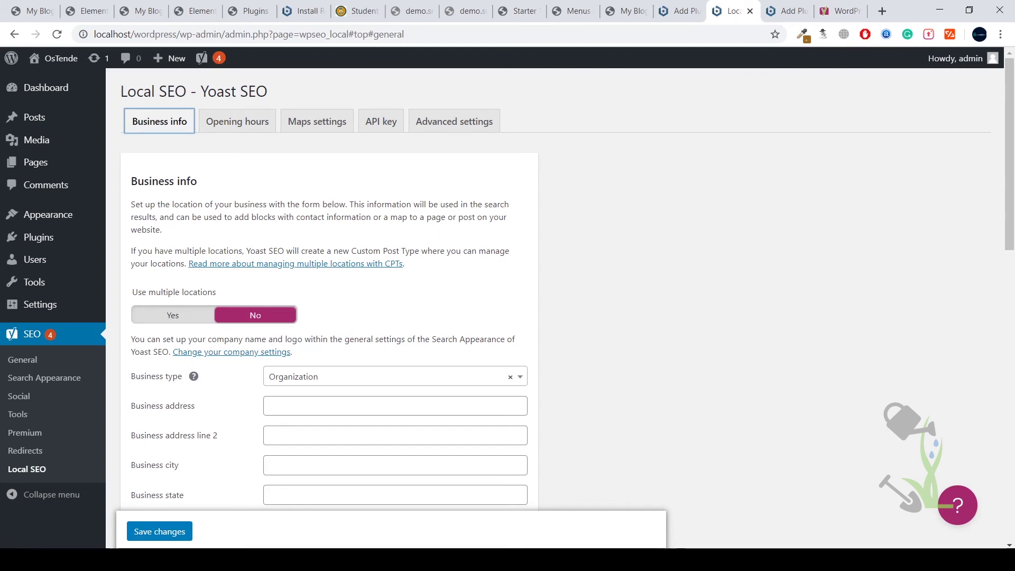
- Switch to yoast.com and select Local SEO's 'Only $69 (ex VAT)' price
{"action": "left_click", "coordinate": [841, 11]}
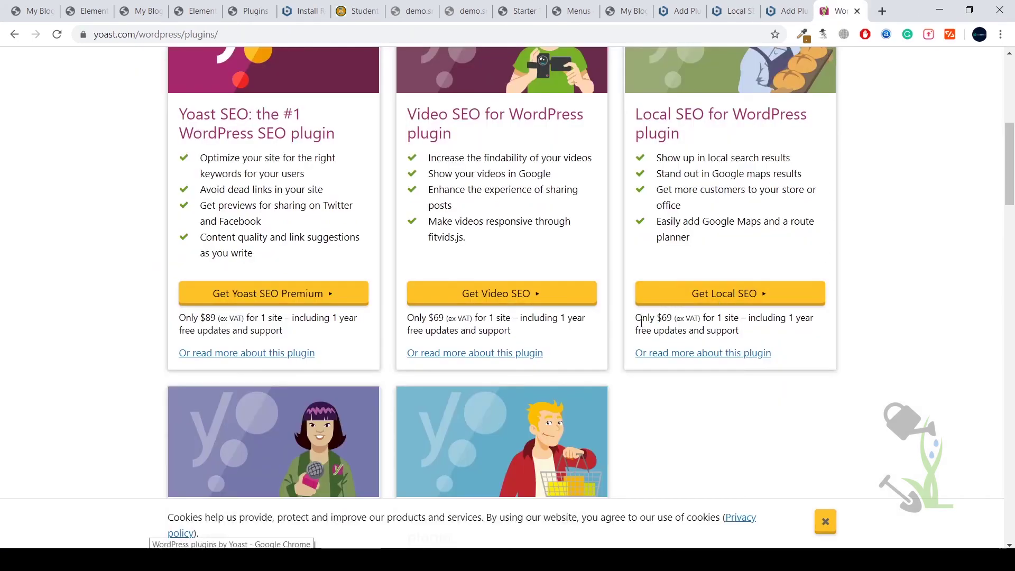
{"action": "left_click_drag", "start_coordinate": [636, 321], "coordinate": [701, 317]}
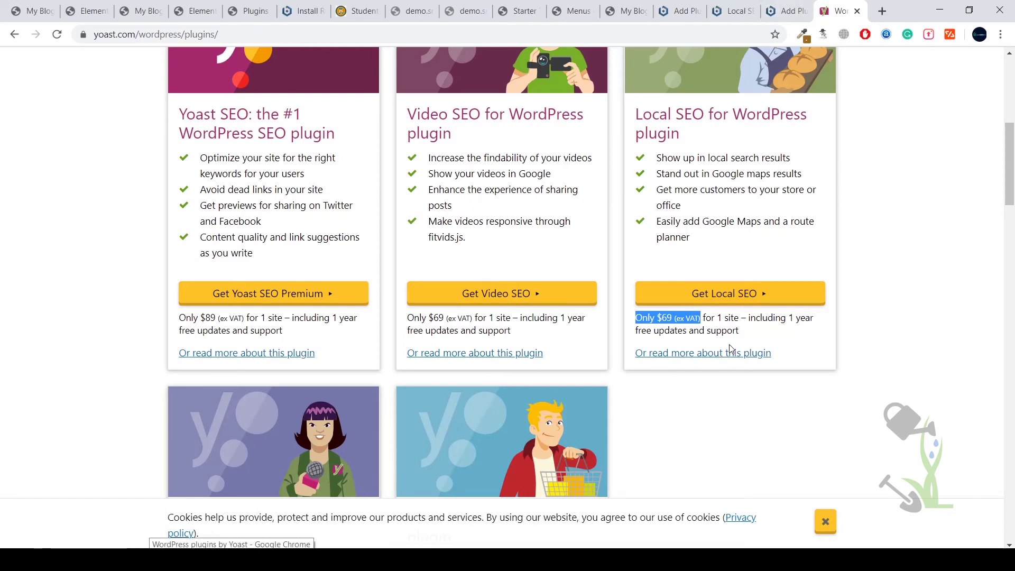
{"action": "scroll", "coordinate": [731, 349], "scroll_direction": "up", "scroll_amount": 4}
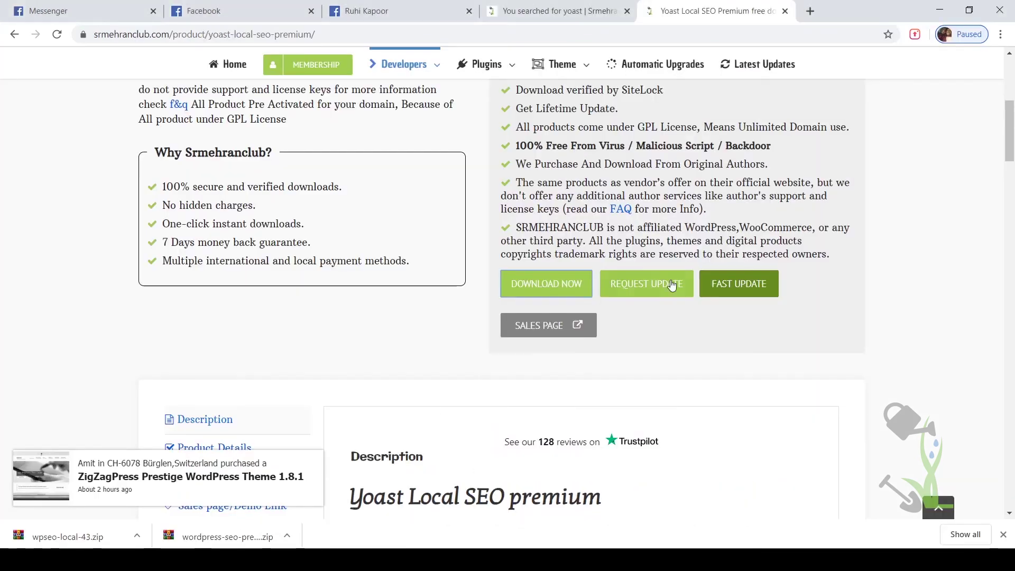
{"action": "scroll", "coordinate": [537, 307], "scroll_direction": "up", "scroll_amount": 5}
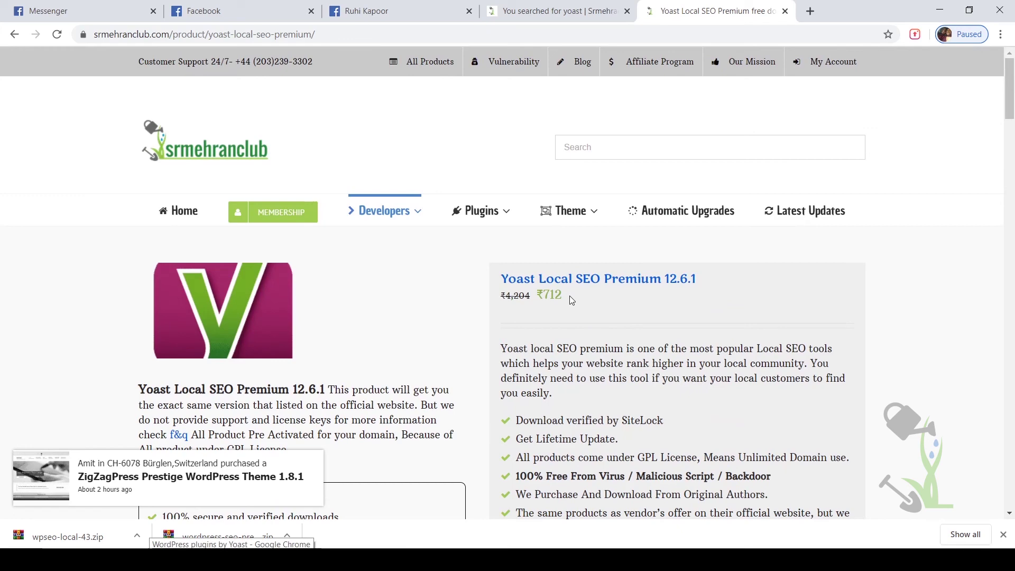
{"action": "scroll", "coordinate": [569, 295], "scroll_direction": "down", "scroll_amount": 3}
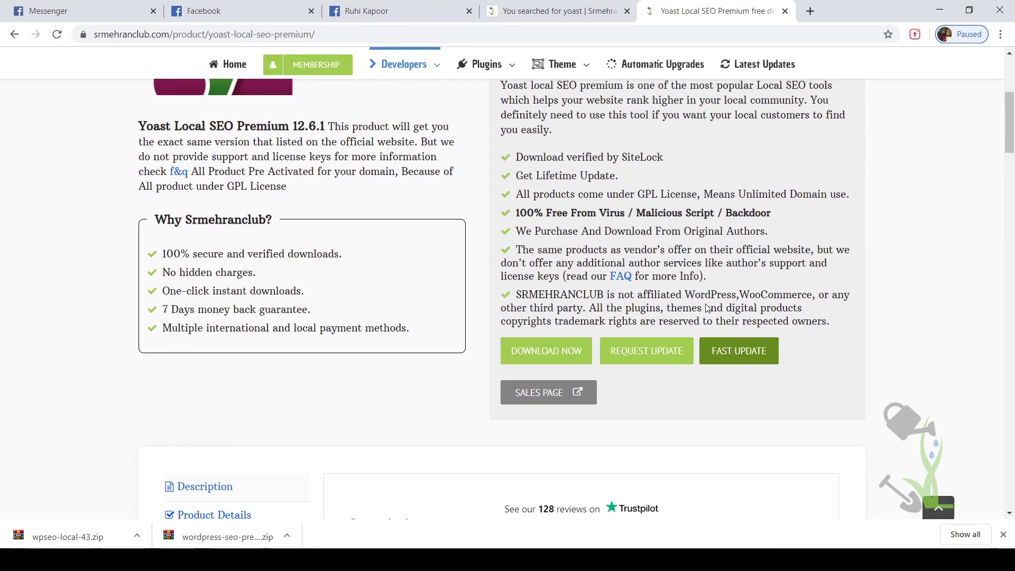
{"action": "scroll", "coordinate": [704, 305], "scroll_direction": "up", "scroll_amount": 3}
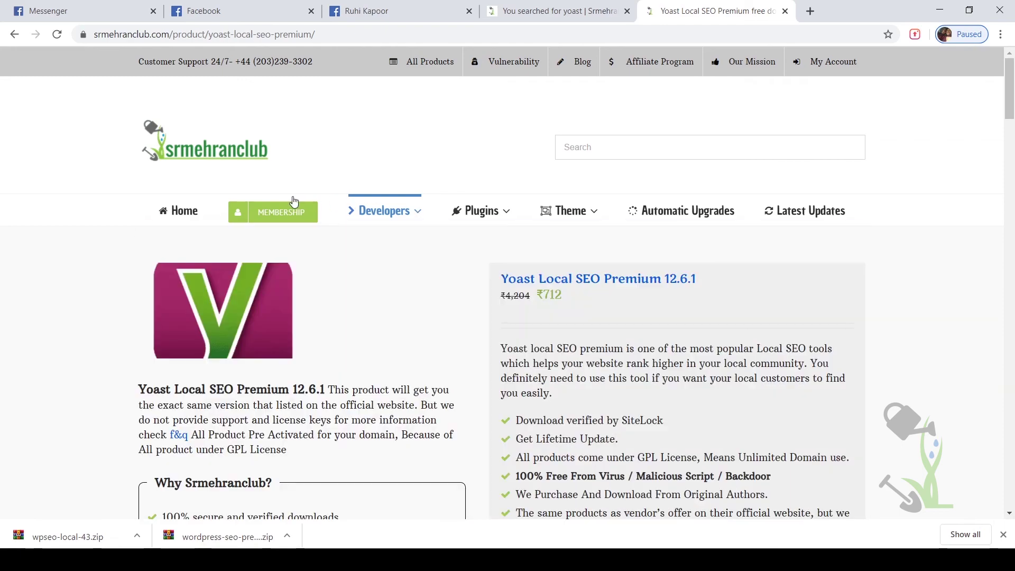
- Browse the membership plans (Standard $29, Premium $89, Semester $59) and highlight the '+6100 WordPress plugin and theme' line
{"action": "left_click", "coordinate": [285, 211]}
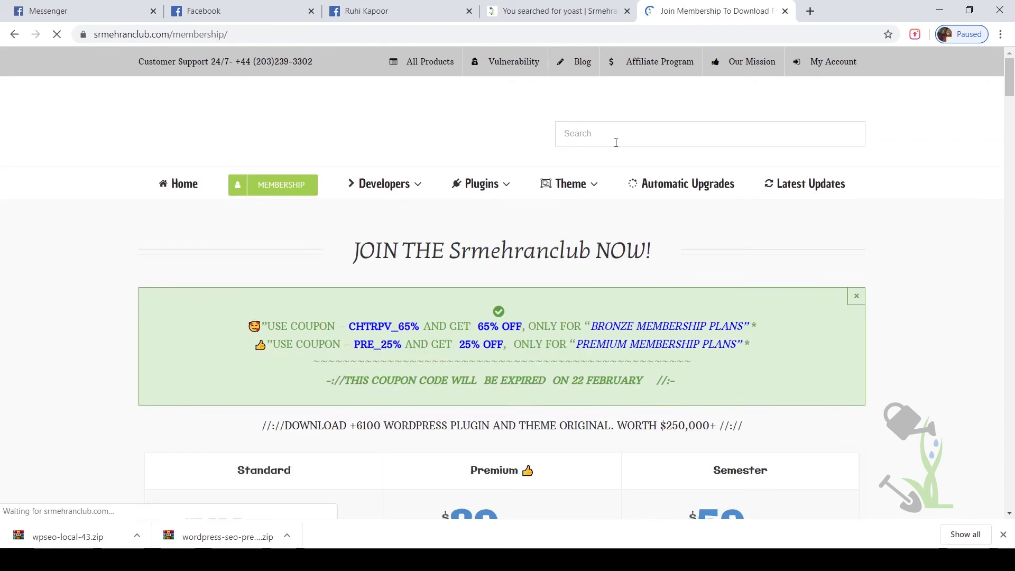
{"action": "scroll", "coordinate": [720, 154], "scroll_direction": "down", "scroll_amount": 5}
{"action": "scroll", "coordinate": [720, 154], "scroll_direction": "down", "scroll_amount": 4}
{"action": "scroll", "coordinate": [481, 404], "scroll_direction": "down", "scroll_amount": 3}
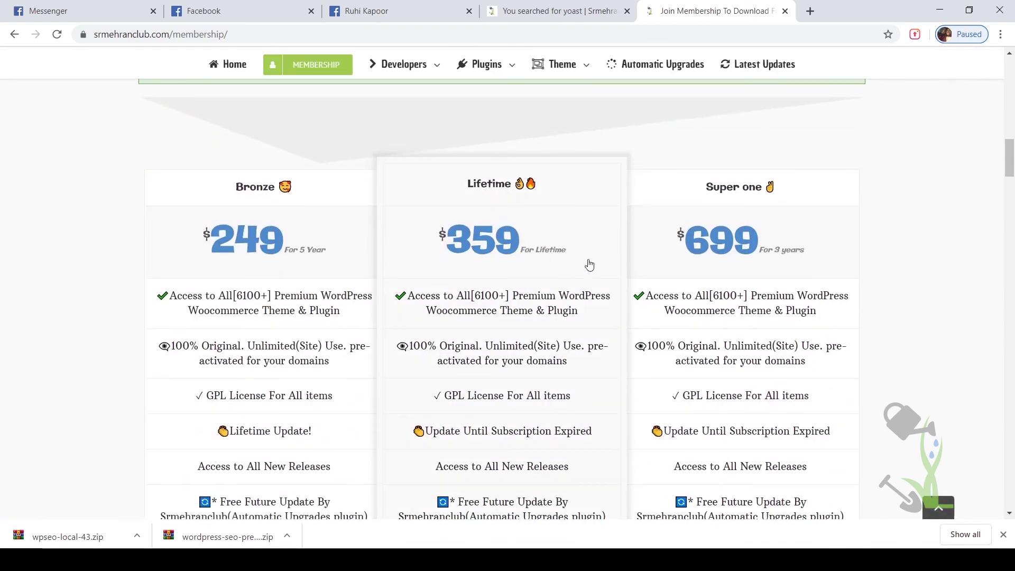
{"action": "scroll", "coordinate": [583, 265], "scroll_direction": "down", "scroll_amount": 2}
{"action": "scroll", "coordinate": [555, 264], "scroll_direction": "up", "scroll_amount": 3}
{"action": "scroll", "coordinate": [539, 265], "scroll_direction": "down", "scroll_amount": 4}
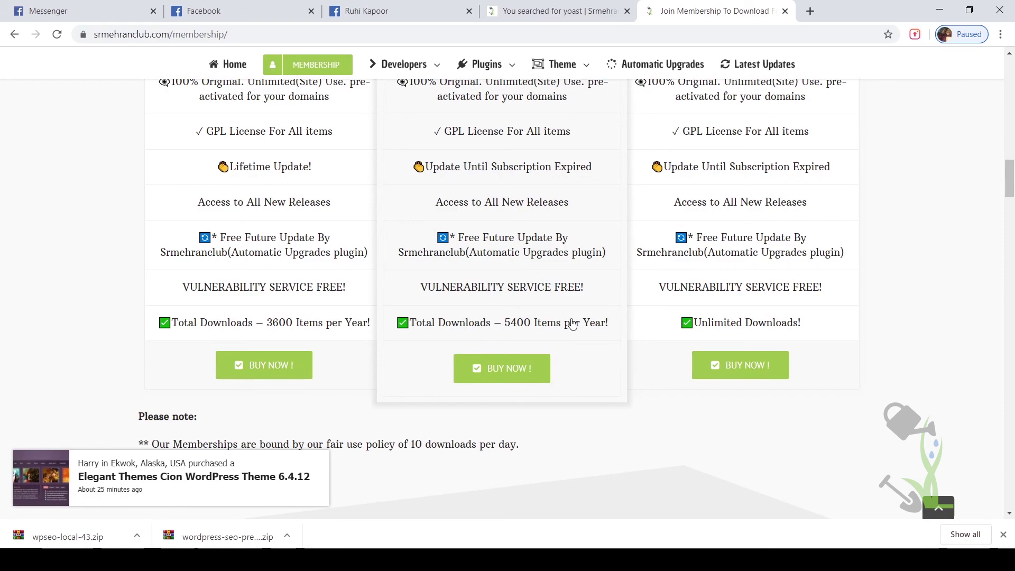
{"action": "scroll", "coordinate": [572, 324], "scroll_direction": "up", "scroll_amount": 2}
{"action": "scroll", "coordinate": [576, 324], "scroll_direction": "up", "scroll_amount": 1}
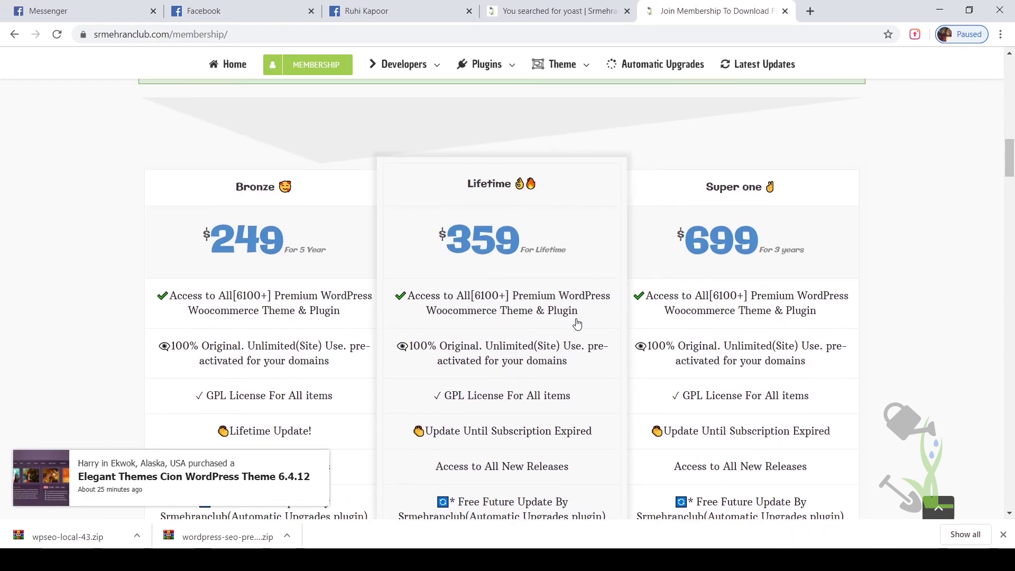
{"action": "scroll", "coordinate": [576, 323], "scroll_direction": "up", "scroll_amount": 3}
{"action": "scroll", "coordinate": [576, 323], "scroll_direction": "up", "scroll_amount": 5}
{"action": "scroll", "coordinate": [555, 329], "scroll_direction": "up", "scroll_amount": 3}
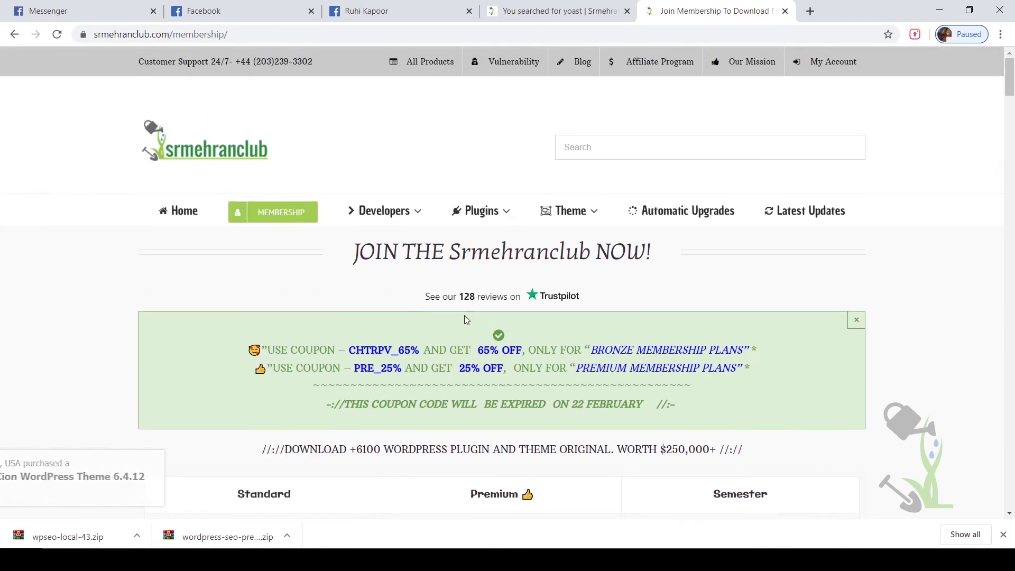
{"action": "scroll", "coordinate": [465, 320], "scroll_direction": "down", "scroll_amount": 3}
{"action": "scroll", "coordinate": [430, 317], "scroll_direction": "up", "scroll_amount": 3}
{"action": "left_click_drag", "start_coordinate": [356, 449], "coordinate": [509, 448]}
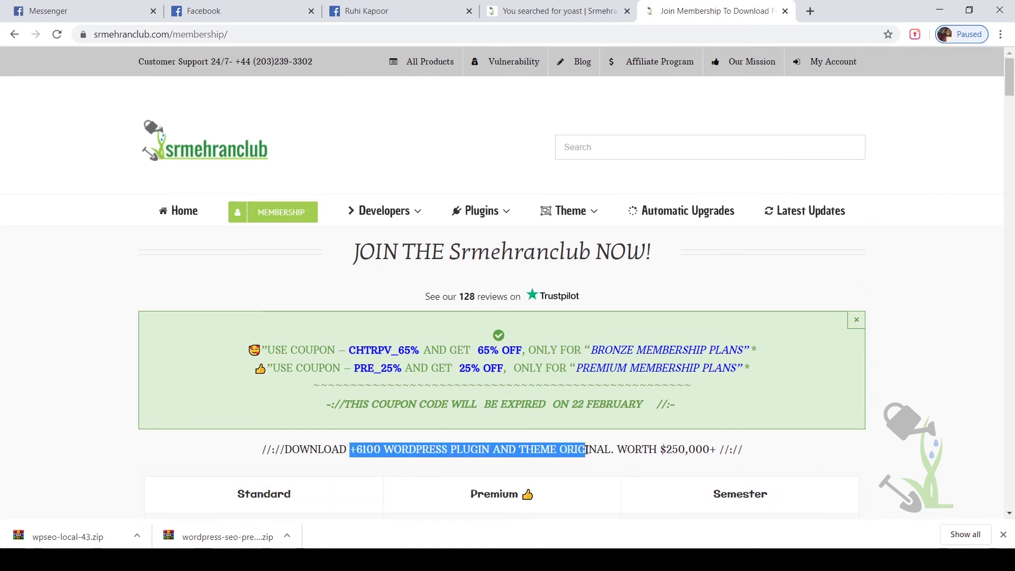
{"action": "left_click_drag", "start_coordinate": [509, 449], "coordinate": [612, 449]}
{"action": "scroll", "coordinate": [617, 442], "scroll_direction": "down", "scroll_amount": 5}
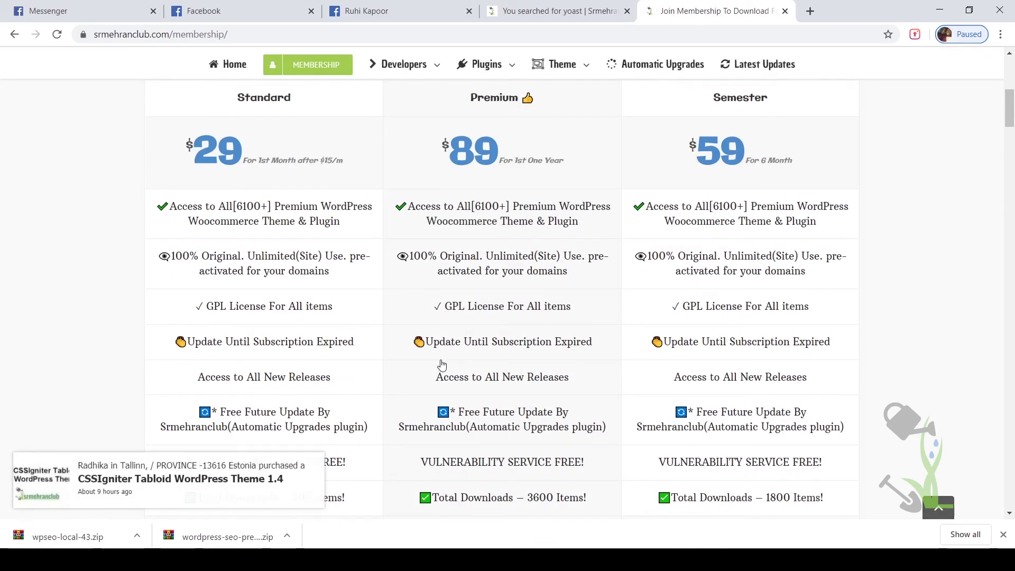
{"action": "scroll", "coordinate": [436, 365], "scroll_direction": "up", "scroll_amount": 3}
{"action": "scroll", "coordinate": [390, 379], "scroll_direction": "down", "scroll_amount": 2}
{"action": "scroll", "coordinate": [413, 365], "scroll_direction": "down", "scroll_amount": 5}
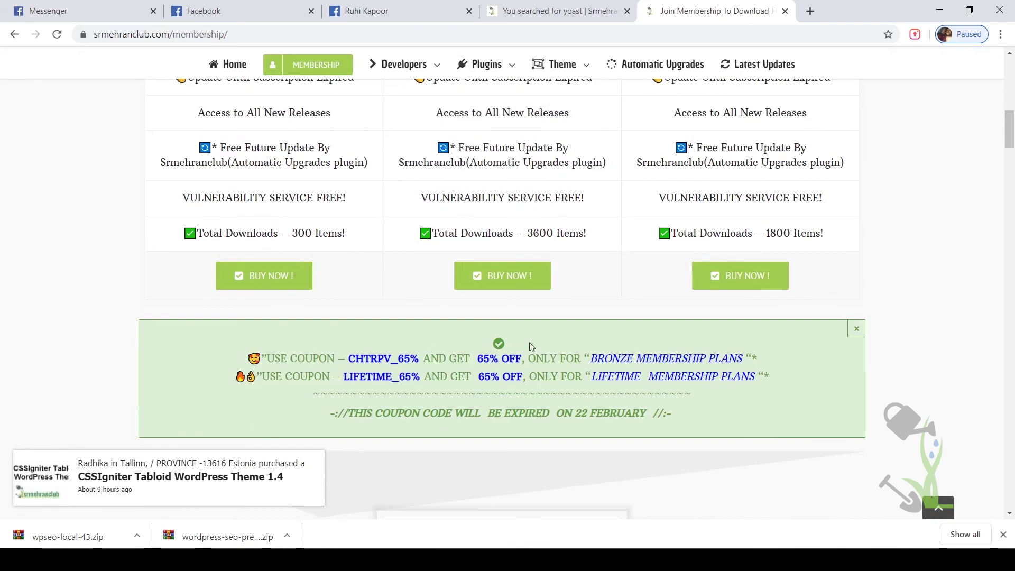
{"action": "scroll", "coordinate": [380, 422], "scroll_direction": "down", "scroll_amount": 3}
{"action": "scroll", "coordinate": [380, 423], "scroll_direction": "up", "scroll_amount": 5}
{"action": "scroll", "coordinate": [379, 423], "scroll_direction": "up", "scroll_amount": 5}
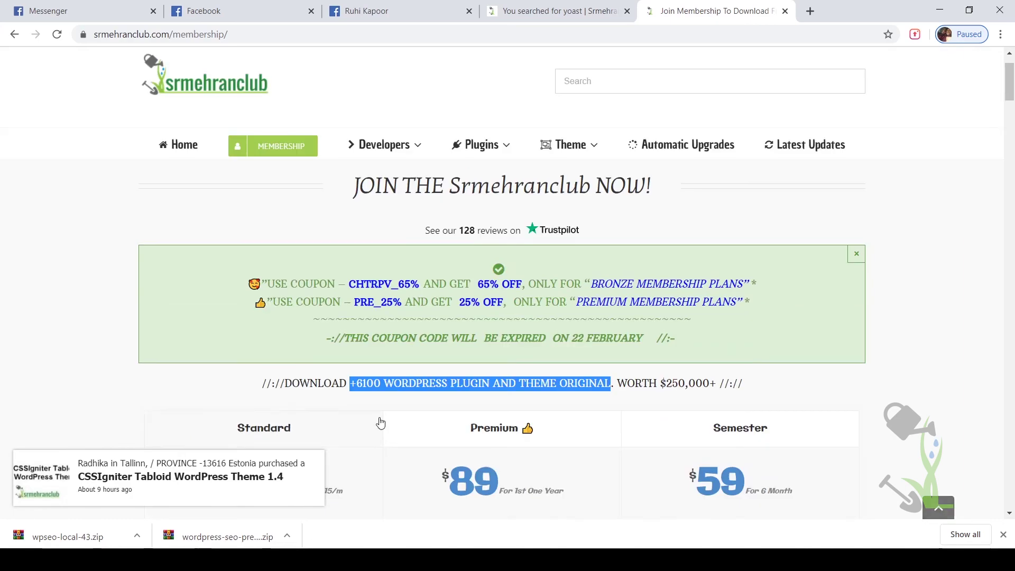
{"action": "scroll", "coordinate": [379, 423], "scroll_direction": "up", "scroll_amount": 1}
{"action": "scroll", "coordinate": [301, 325], "scroll_direction": "down", "scroll_amount": 5}
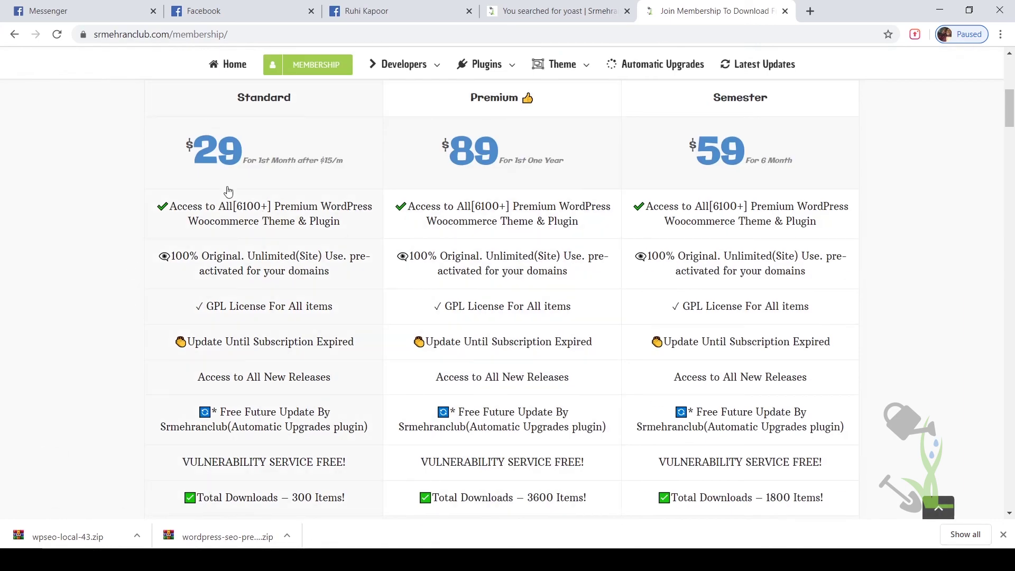
{"action": "scroll", "coordinate": [267, 164], "scroll_direction": "down", "scroll_amount": 2}
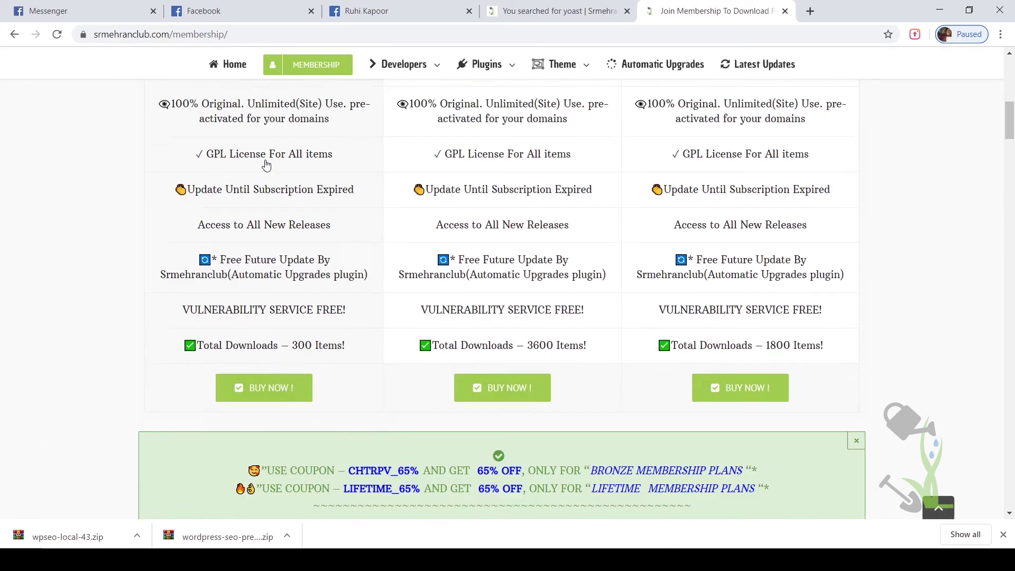
{"action": "scroll", "coordinate": [258, 190], "scroll_direction": "down", "scroll_amount": 1}
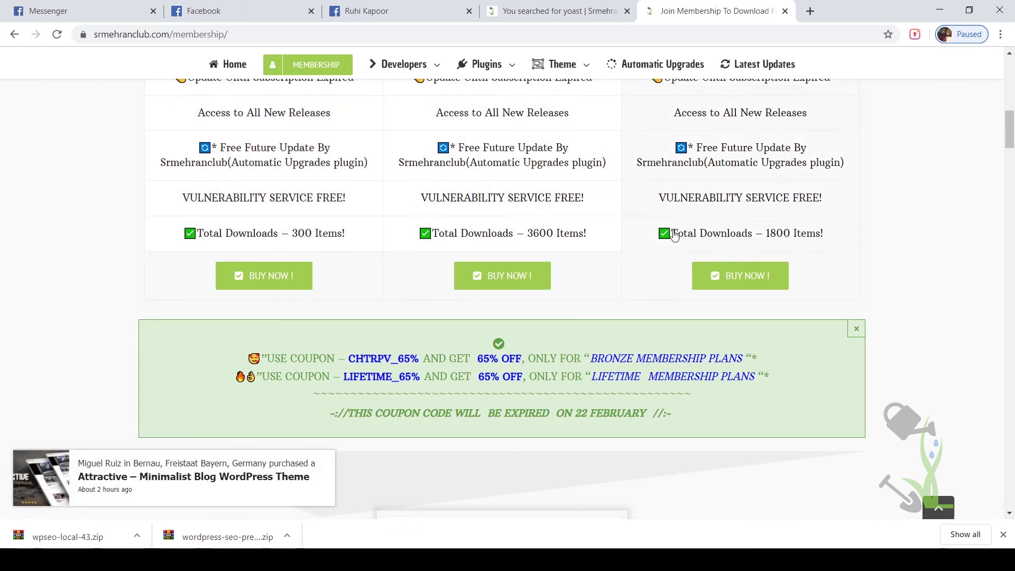
{"action": "scroll", "coordinate": [675, 235], "scroll_direction": "up", "scroll_amount": 4}
{"action": "scroll", "coordinate": [674, 235], "scroll_direction": "up", "scroll_amount": 4}
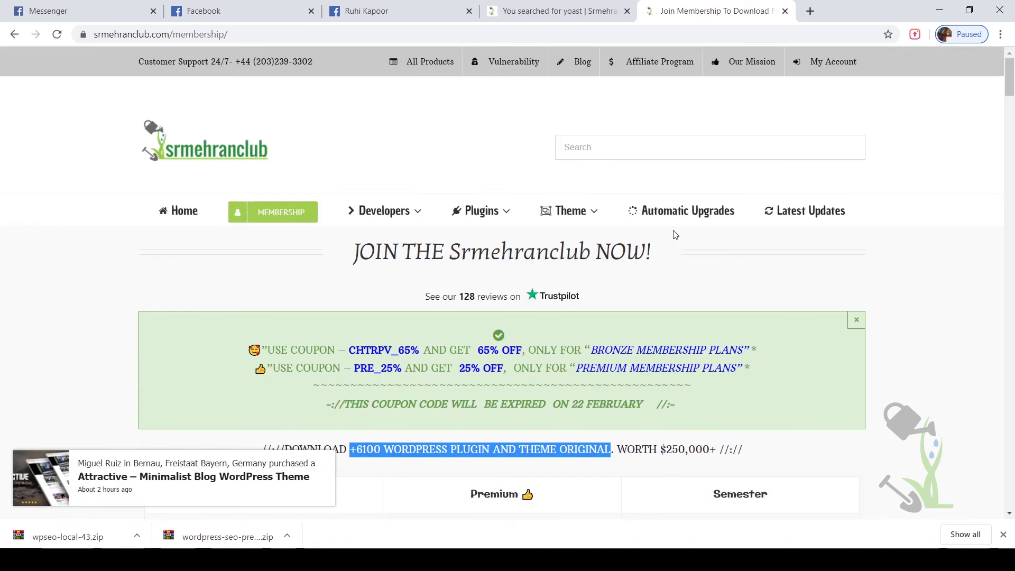